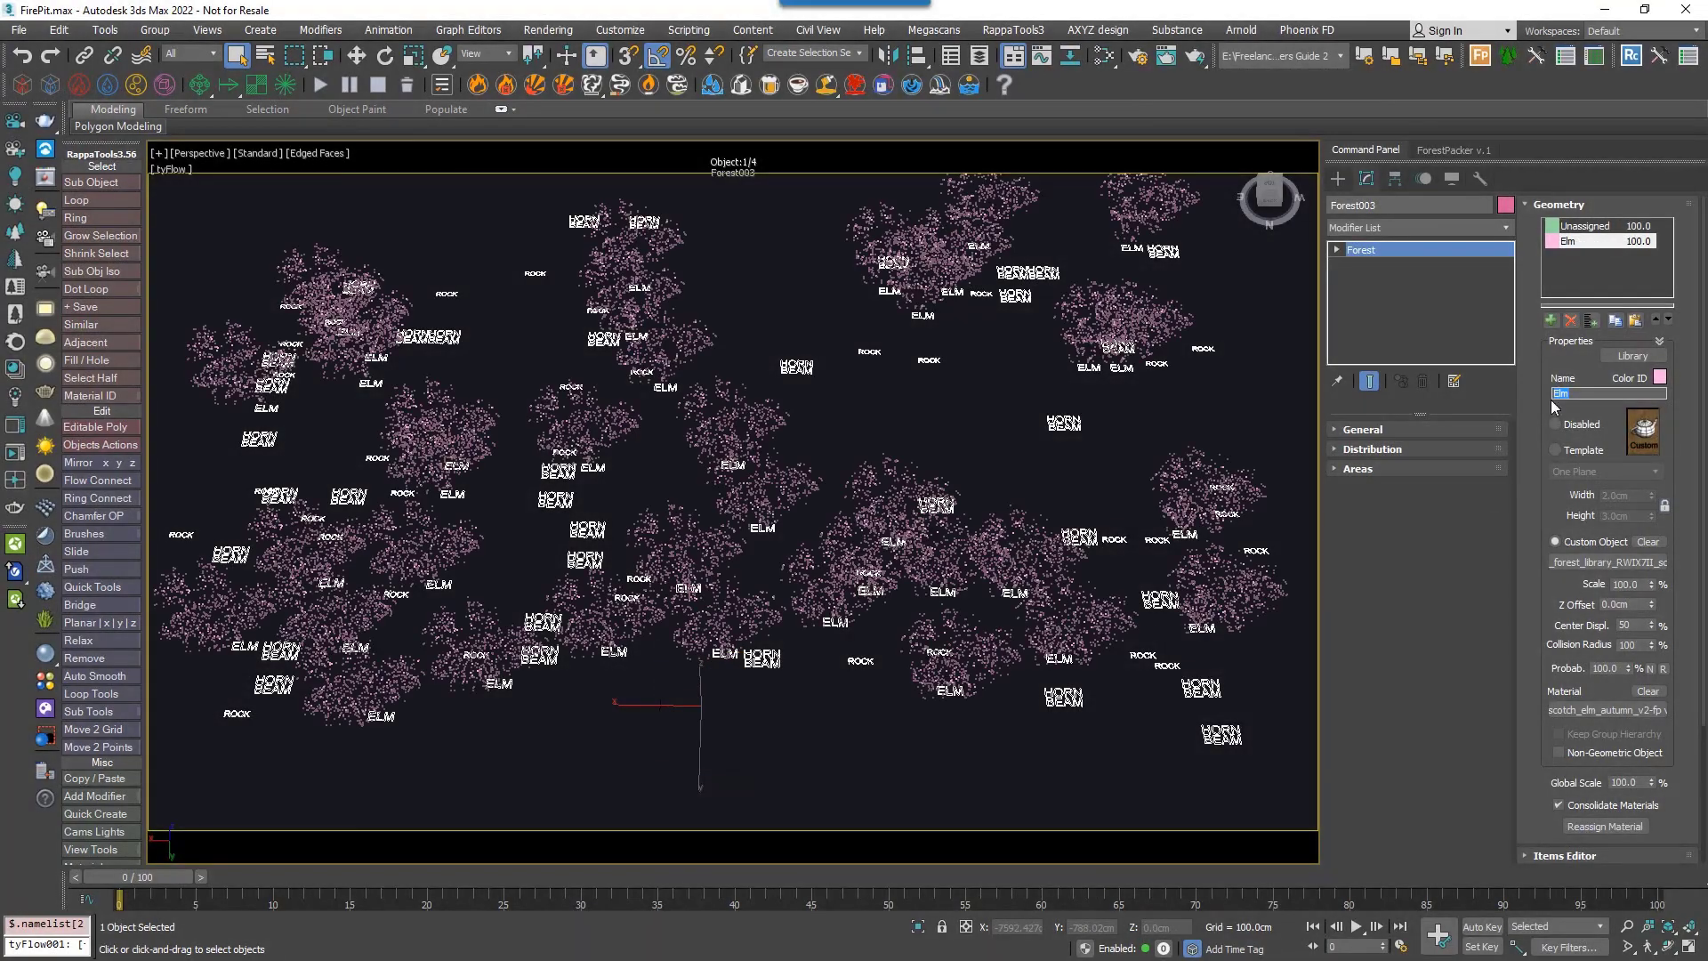
- Add a Hornbeam tree from the Forest Pack Library to the forest alongside the Elm
alt+middle_drag(987, 614, 978, 663)
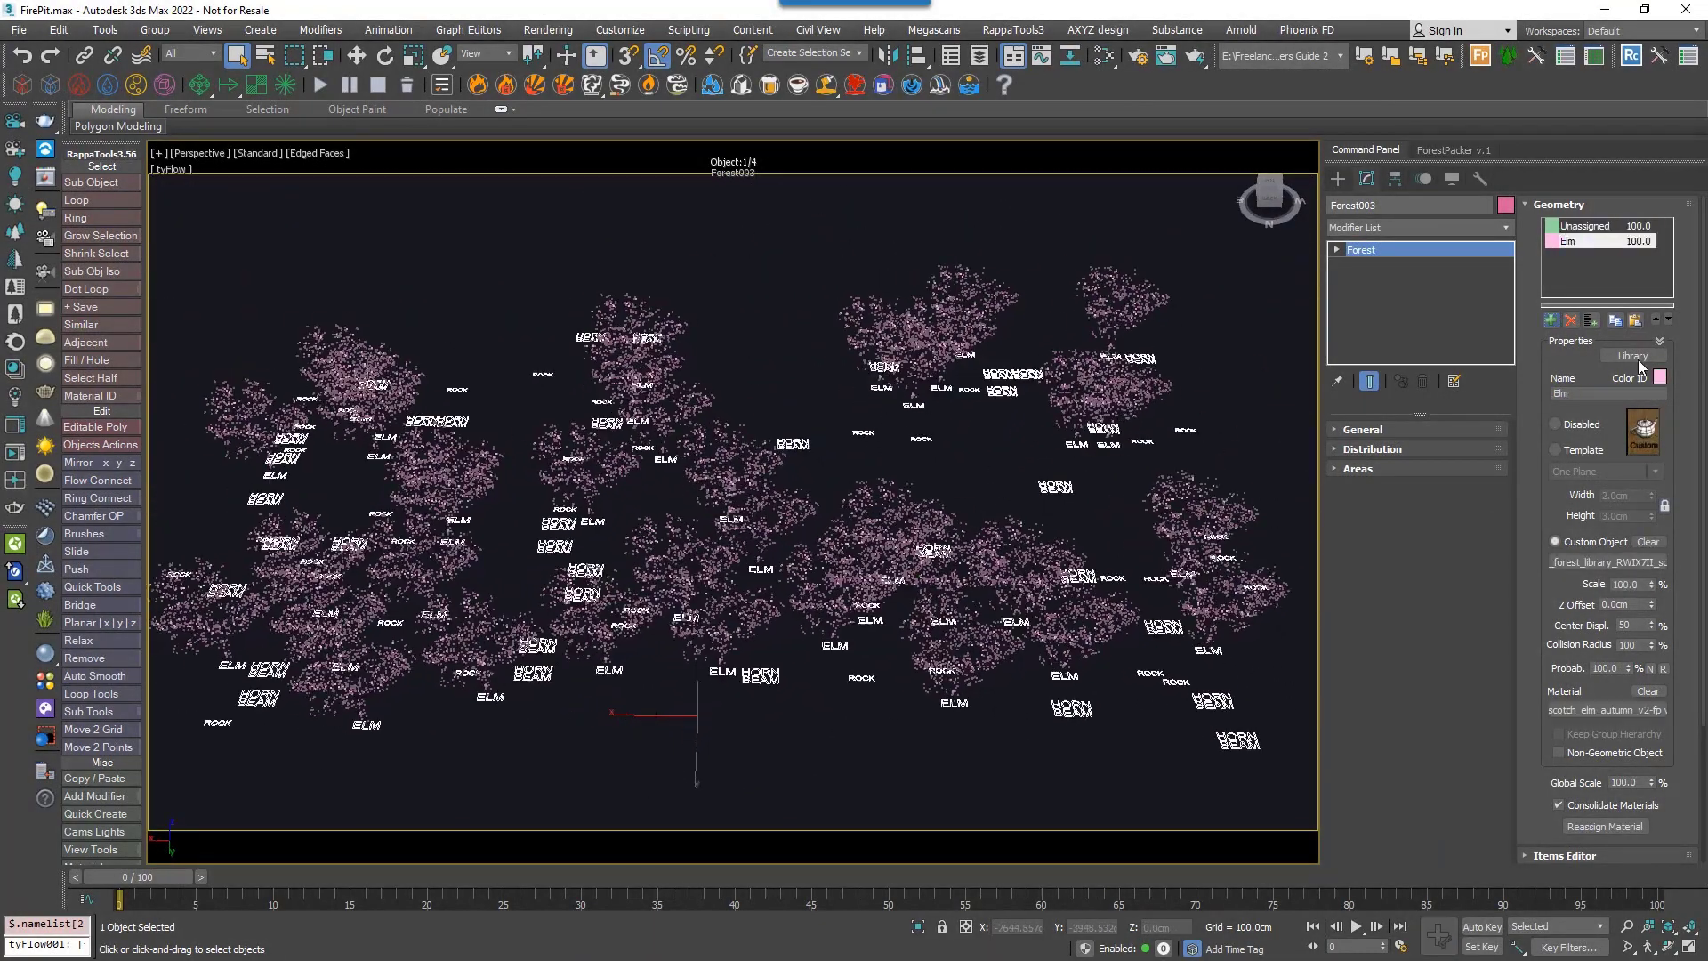
click(1635, 355)
double_click(1219, 430)
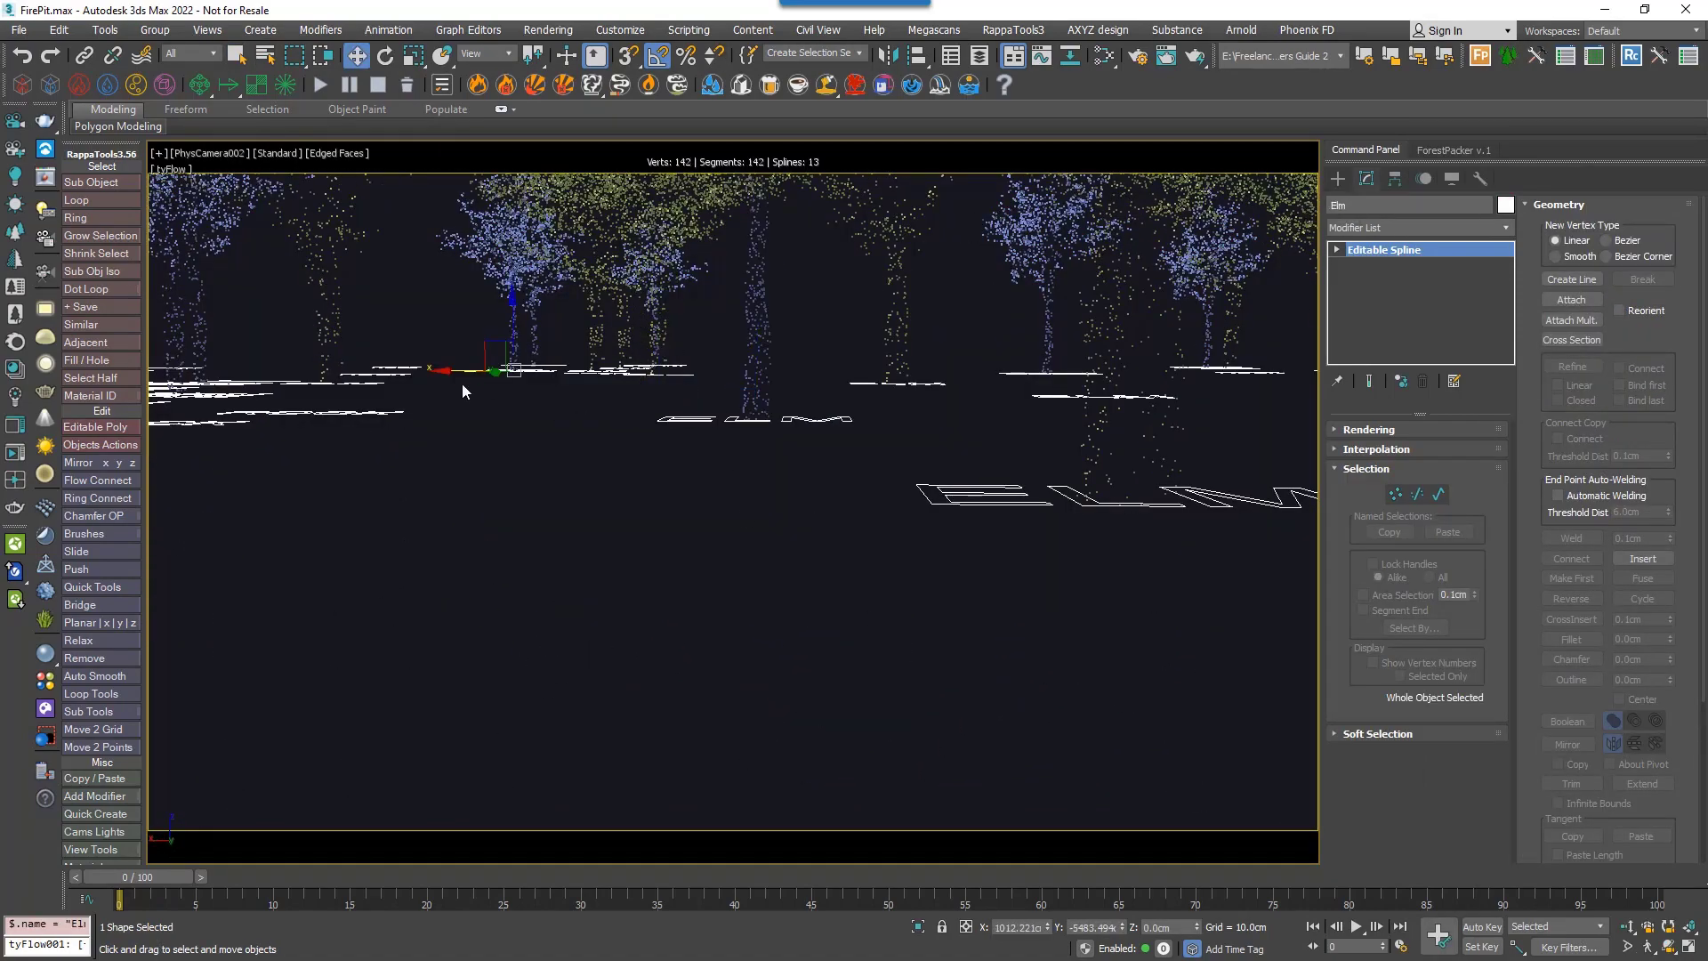
- Load four rock models from the Forest Library's 3D > Stones collection into Forest003
key(p)
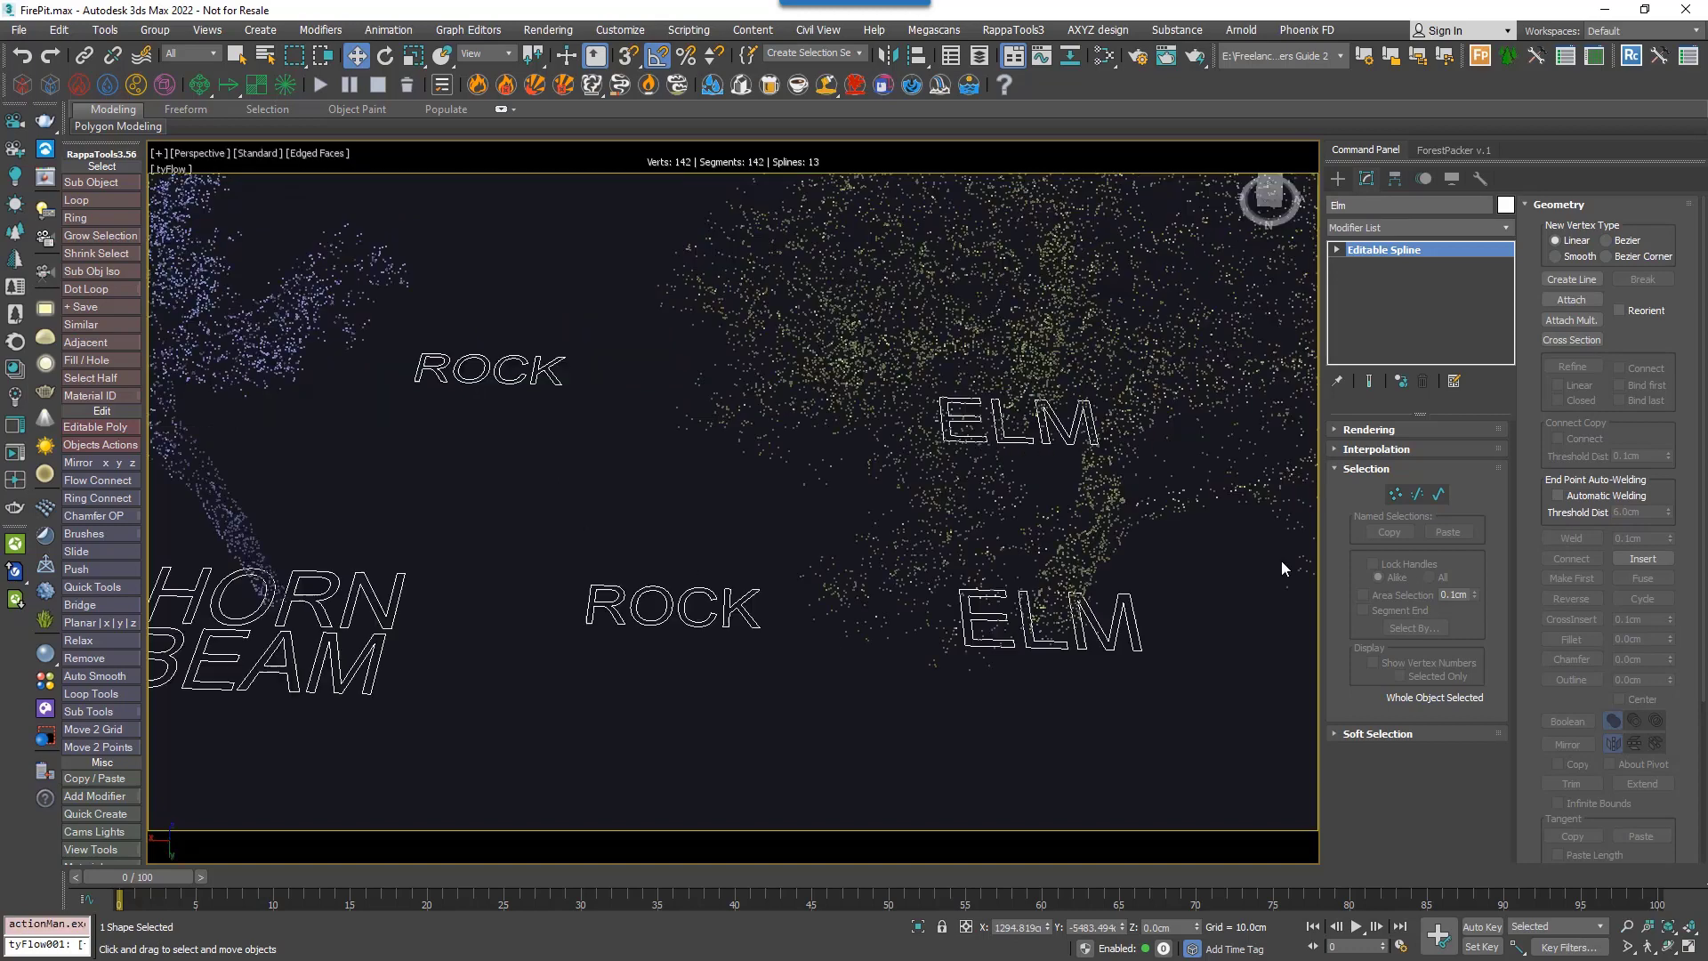
click(1119, 514)
click(1193, 529)
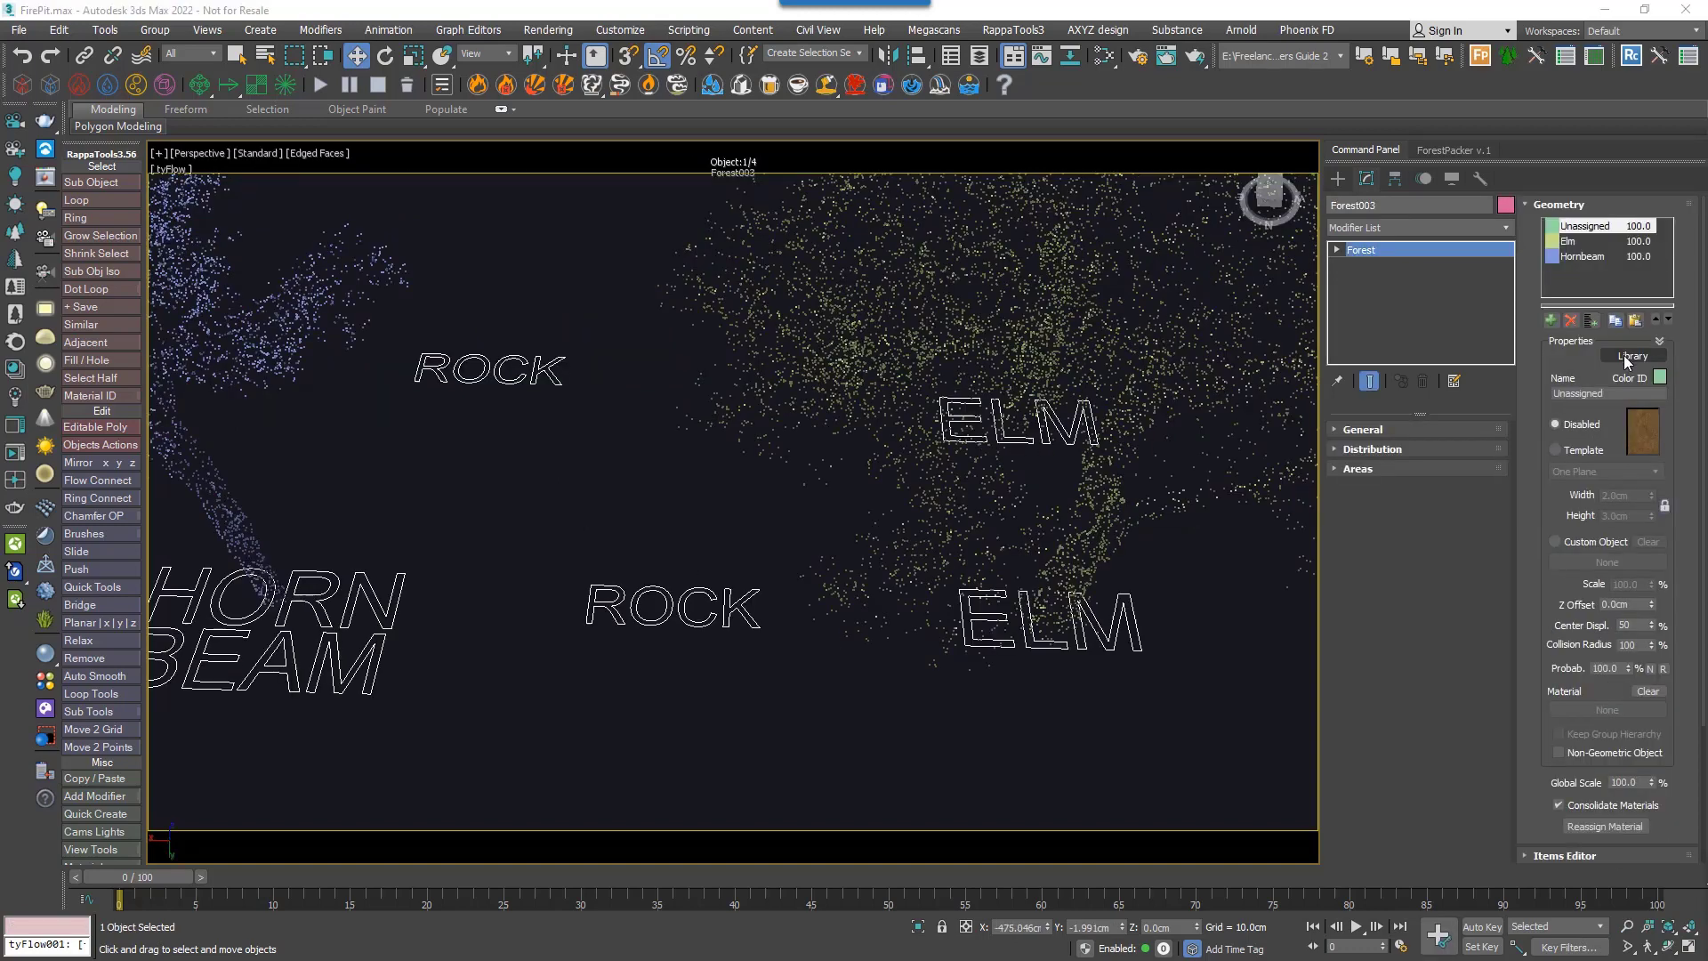
click(1633, 356)
scroll(478, 536, down, 1)
click(475, 524)
click(546, 502)
click(765, 222)
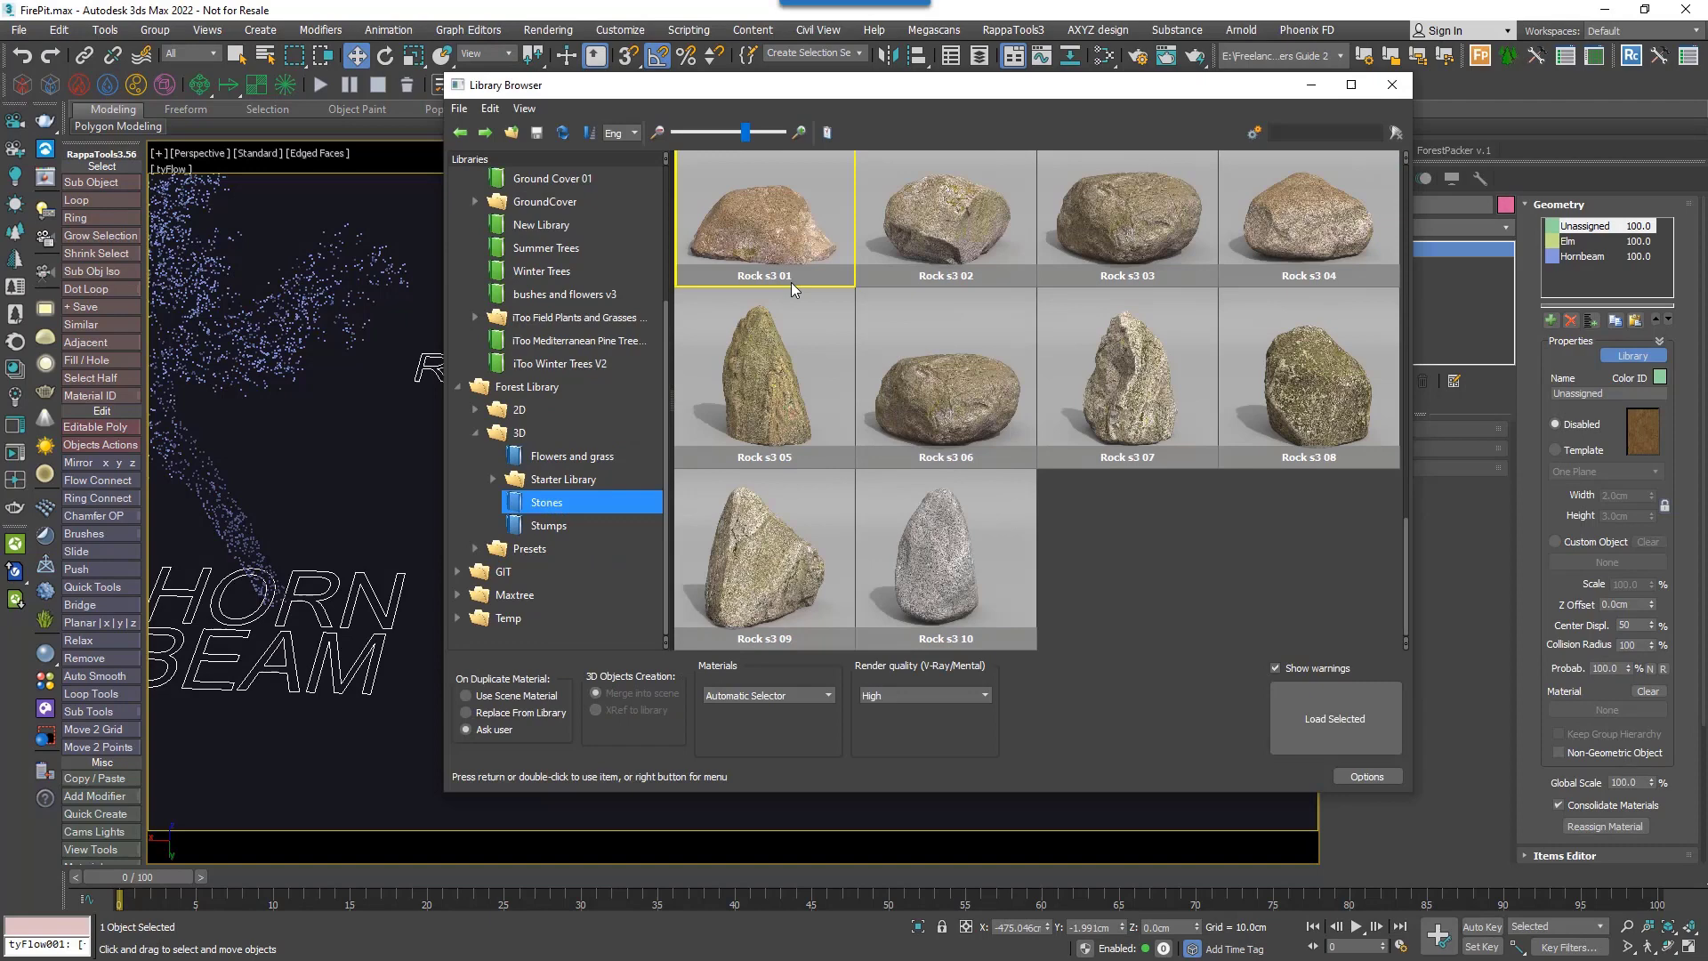
ctrl+click(946, 382)
ctrl+click(1127, 222)
ctrl+click(1308, 383)
click(1335, 719)
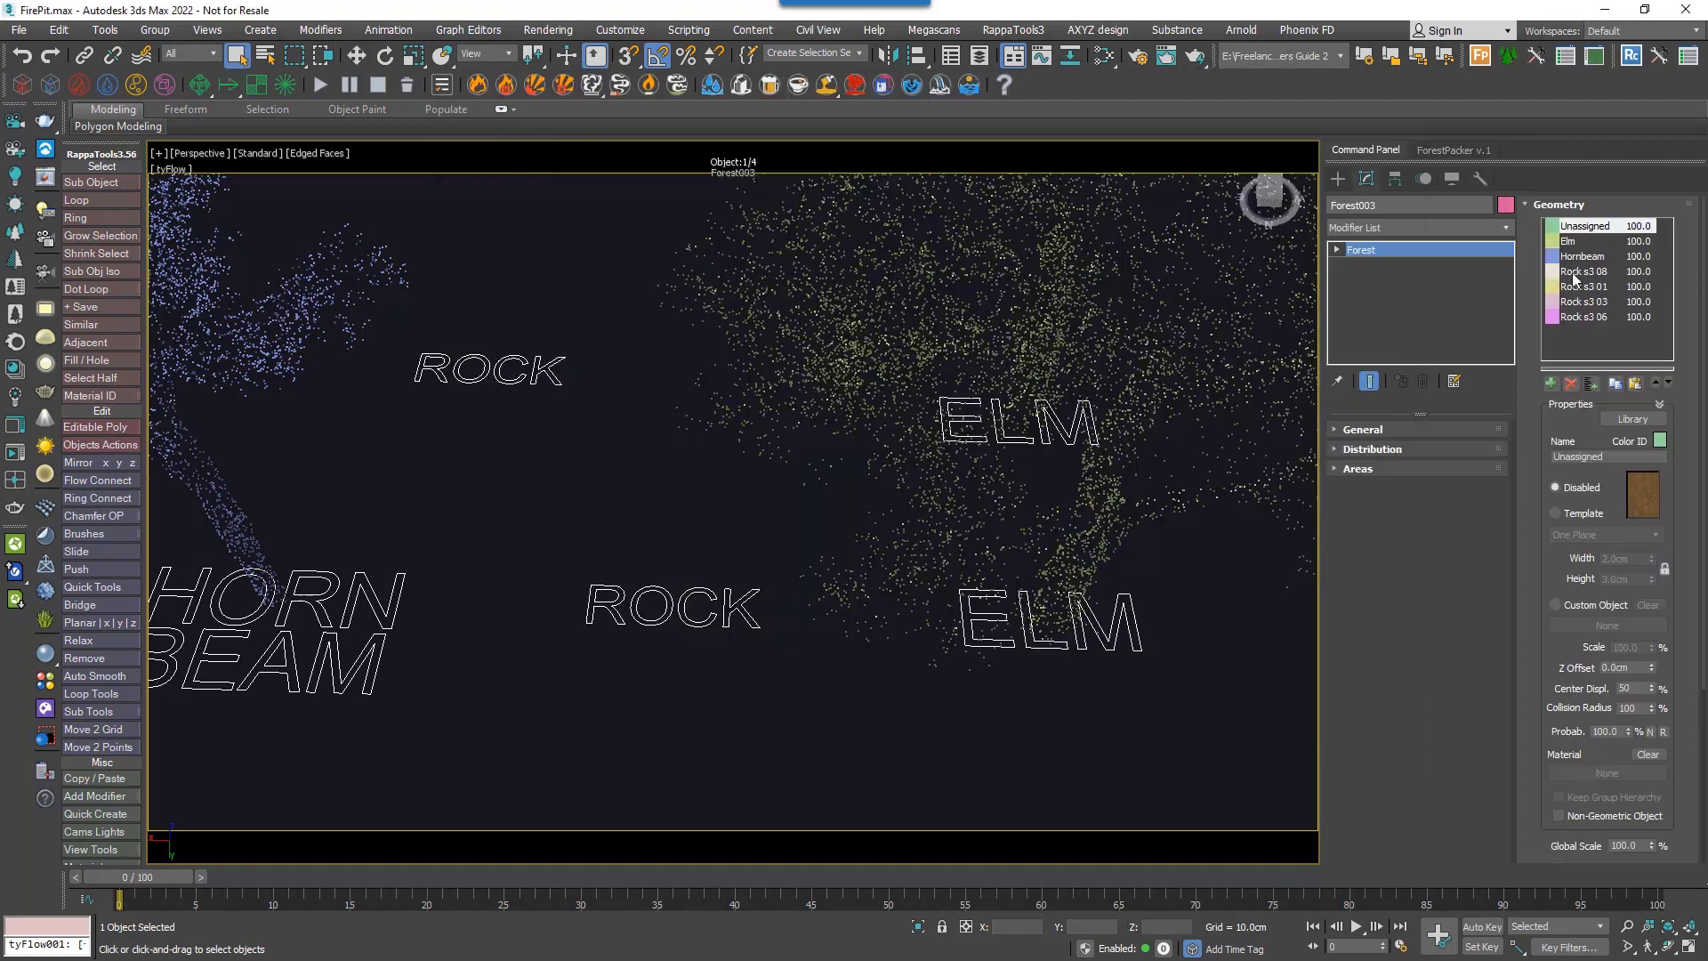
- Name the four newly loaded rock items Rock
shift+click(1577, 320)
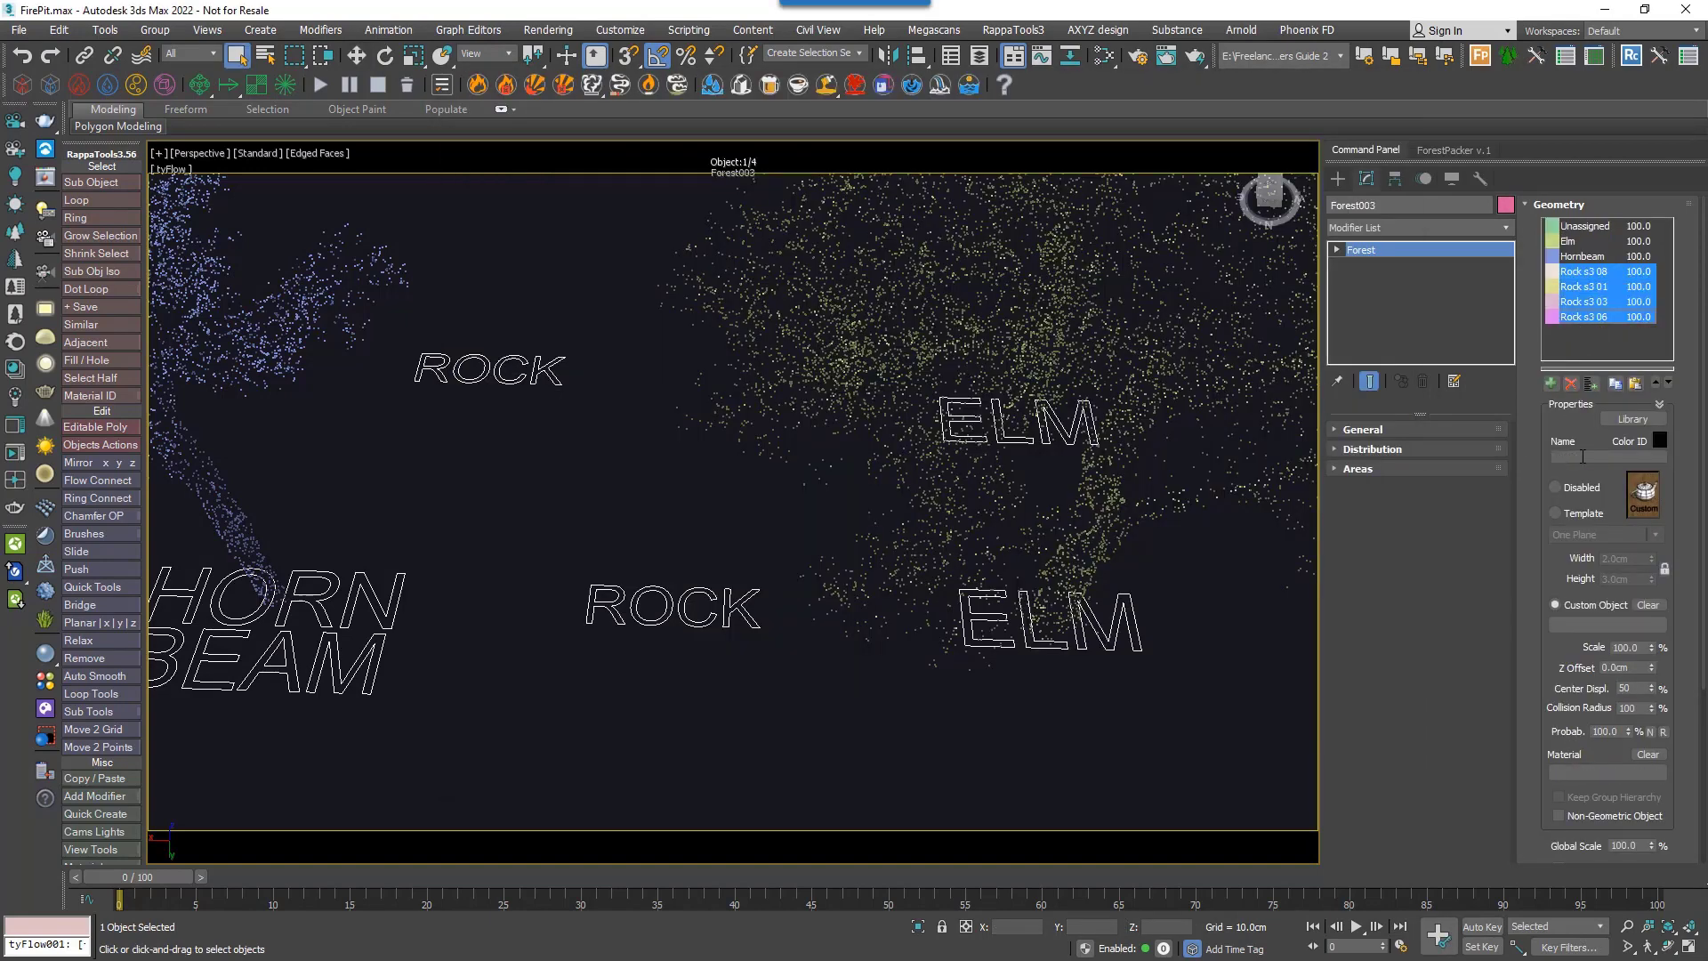
click(1588, 457)
text(Rock)
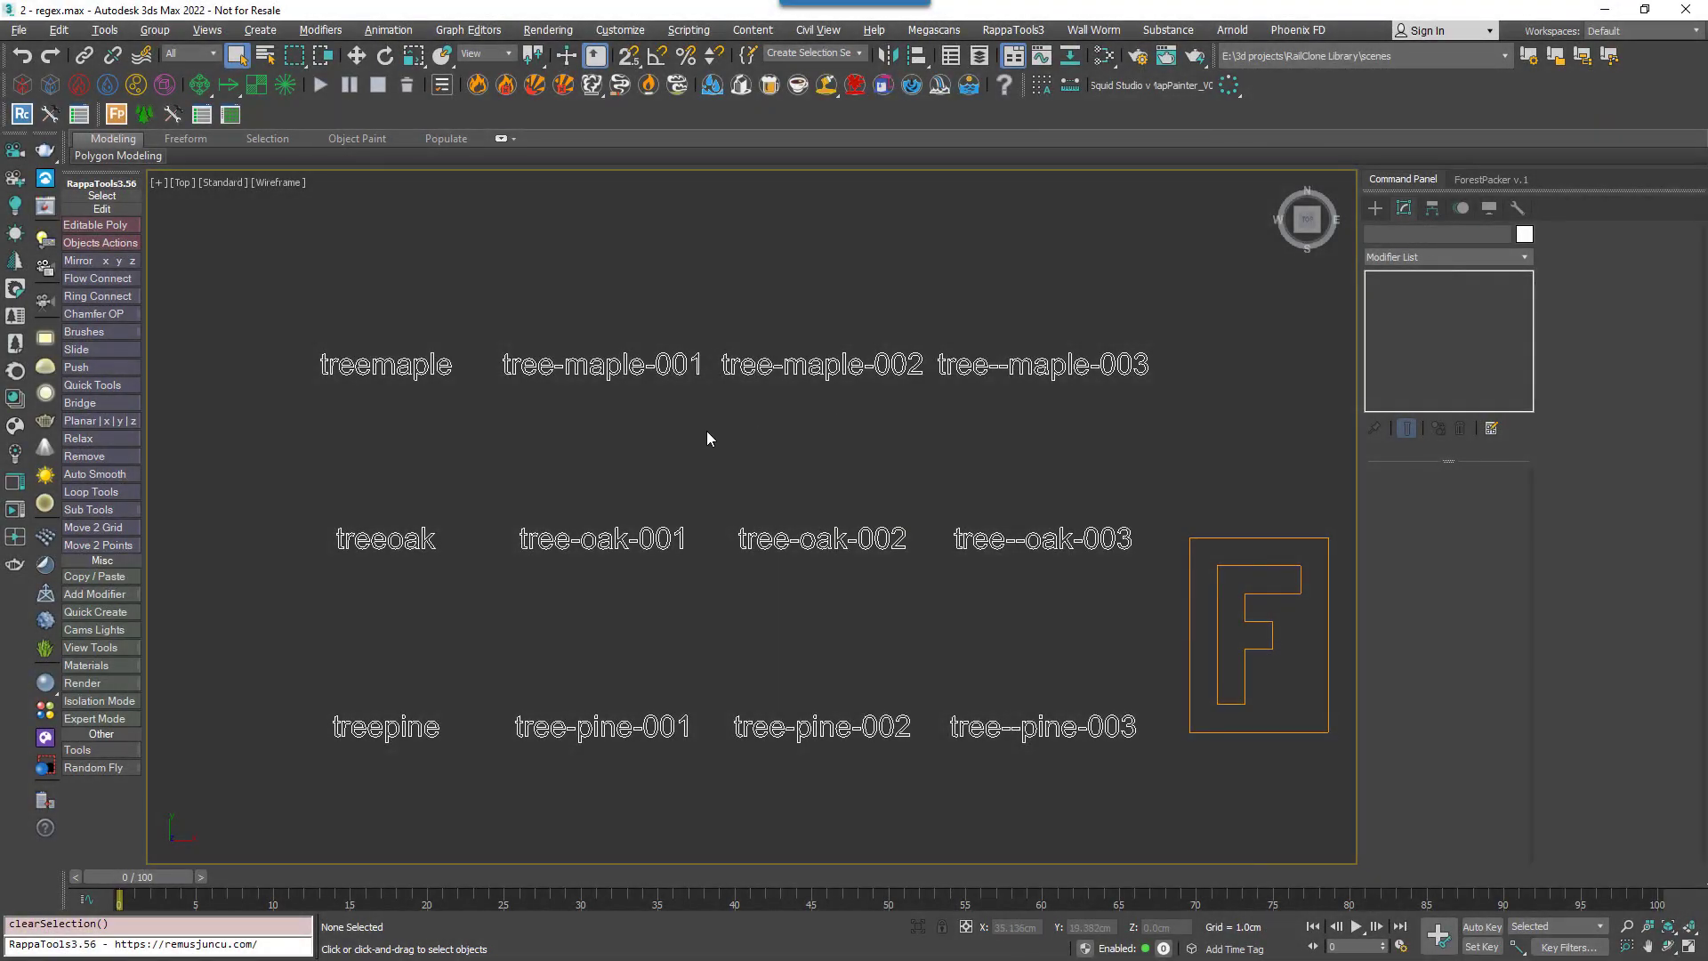
- Change Mode to Reference in Forest001's Distribution rollout
click(665, 367)
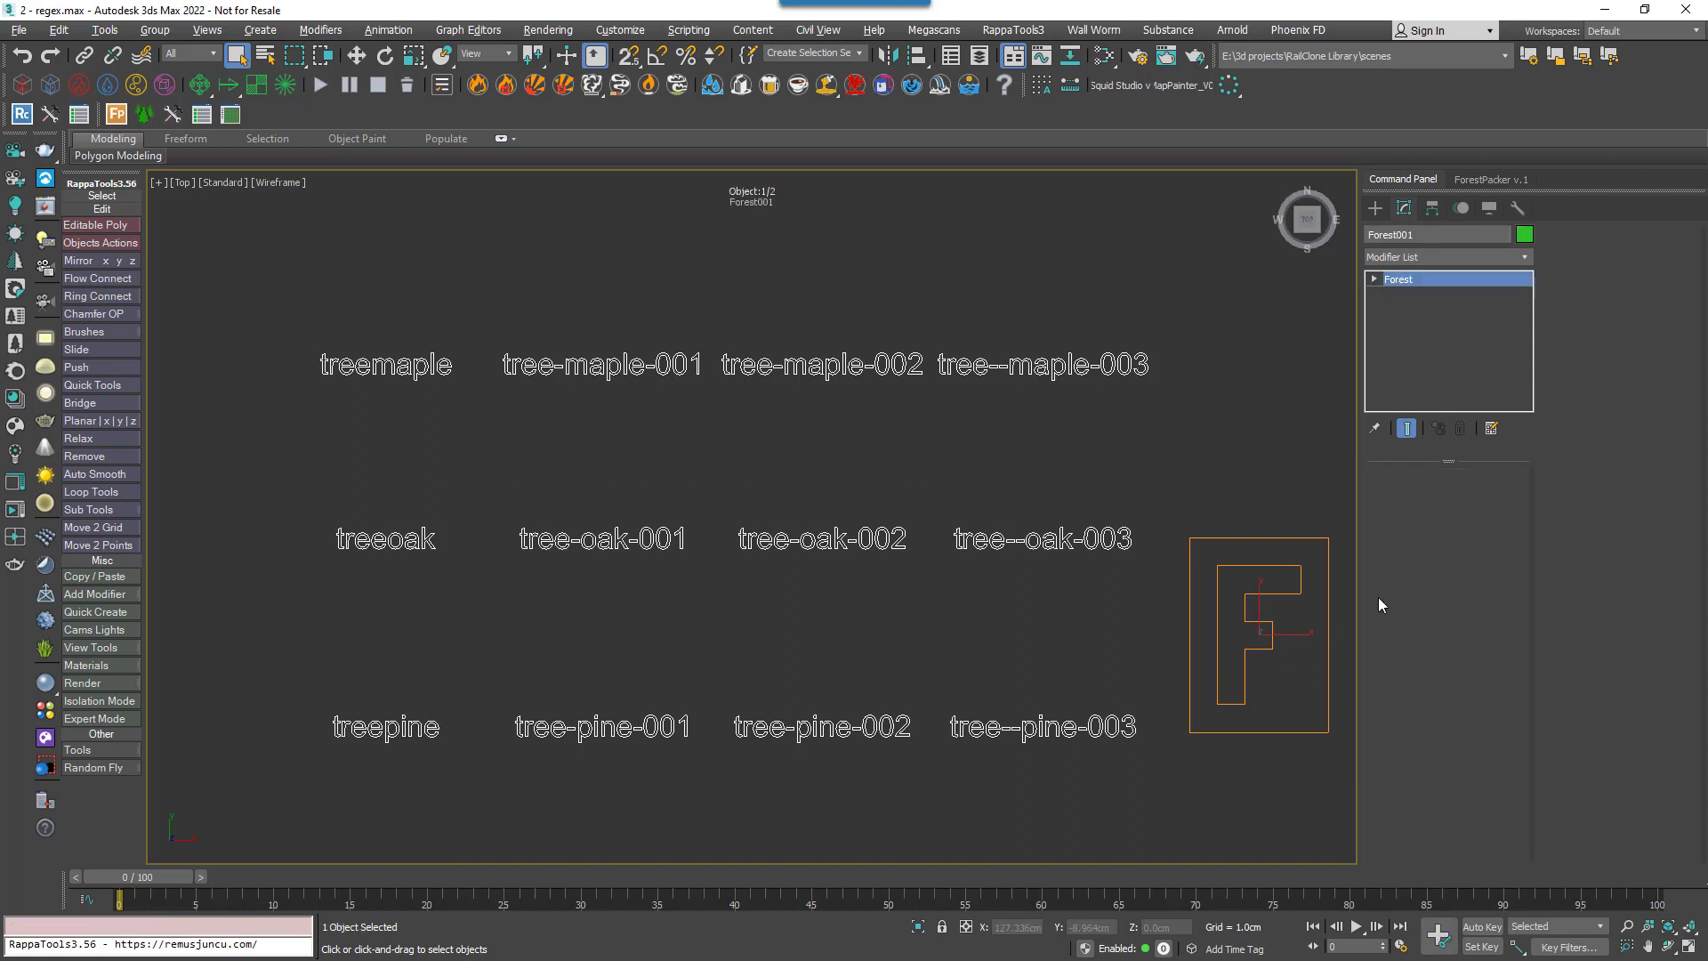
click(1452, 495)
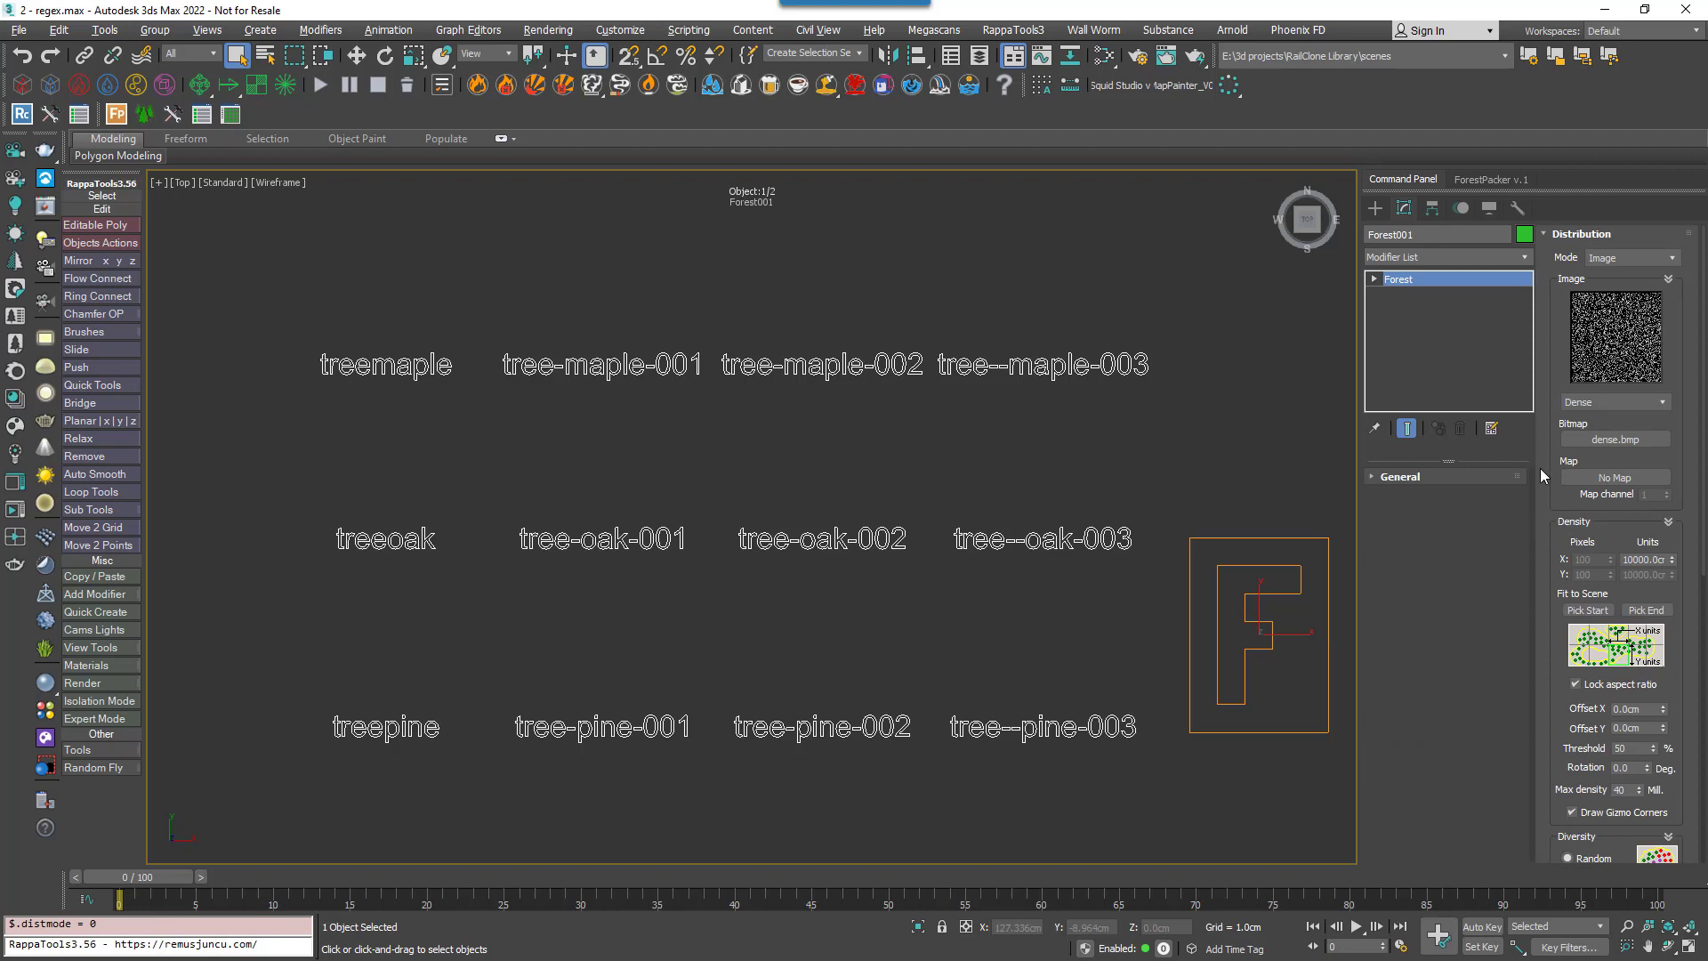
click(1618, 258)
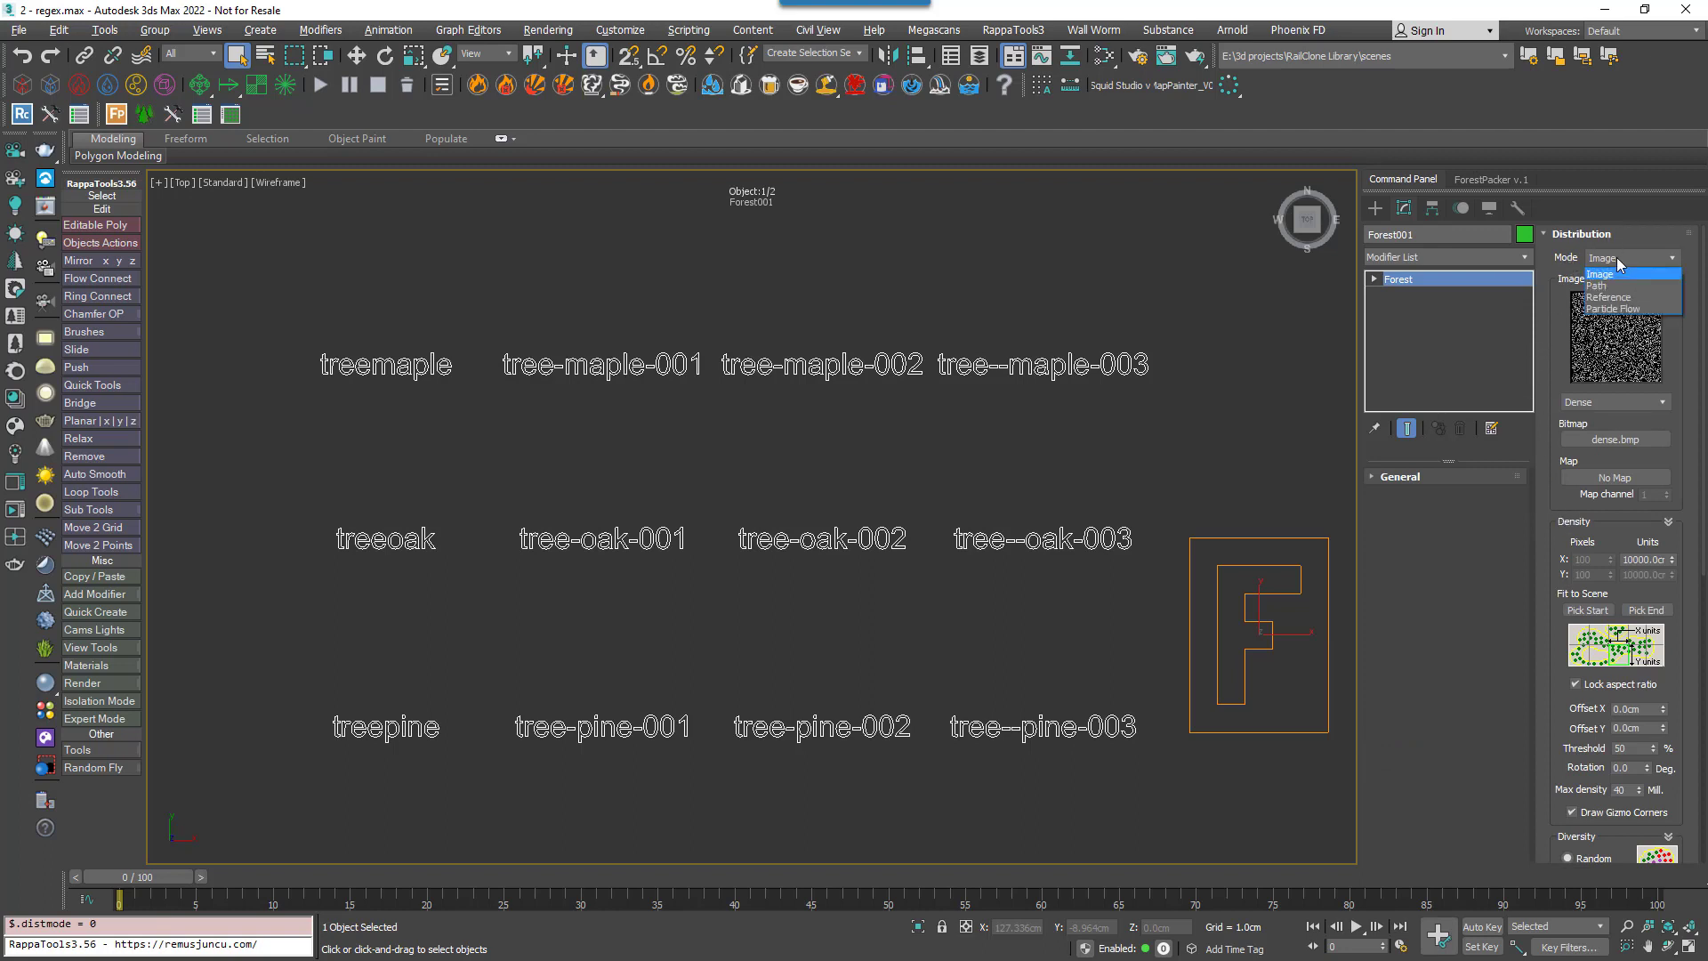
click(1610, 301)
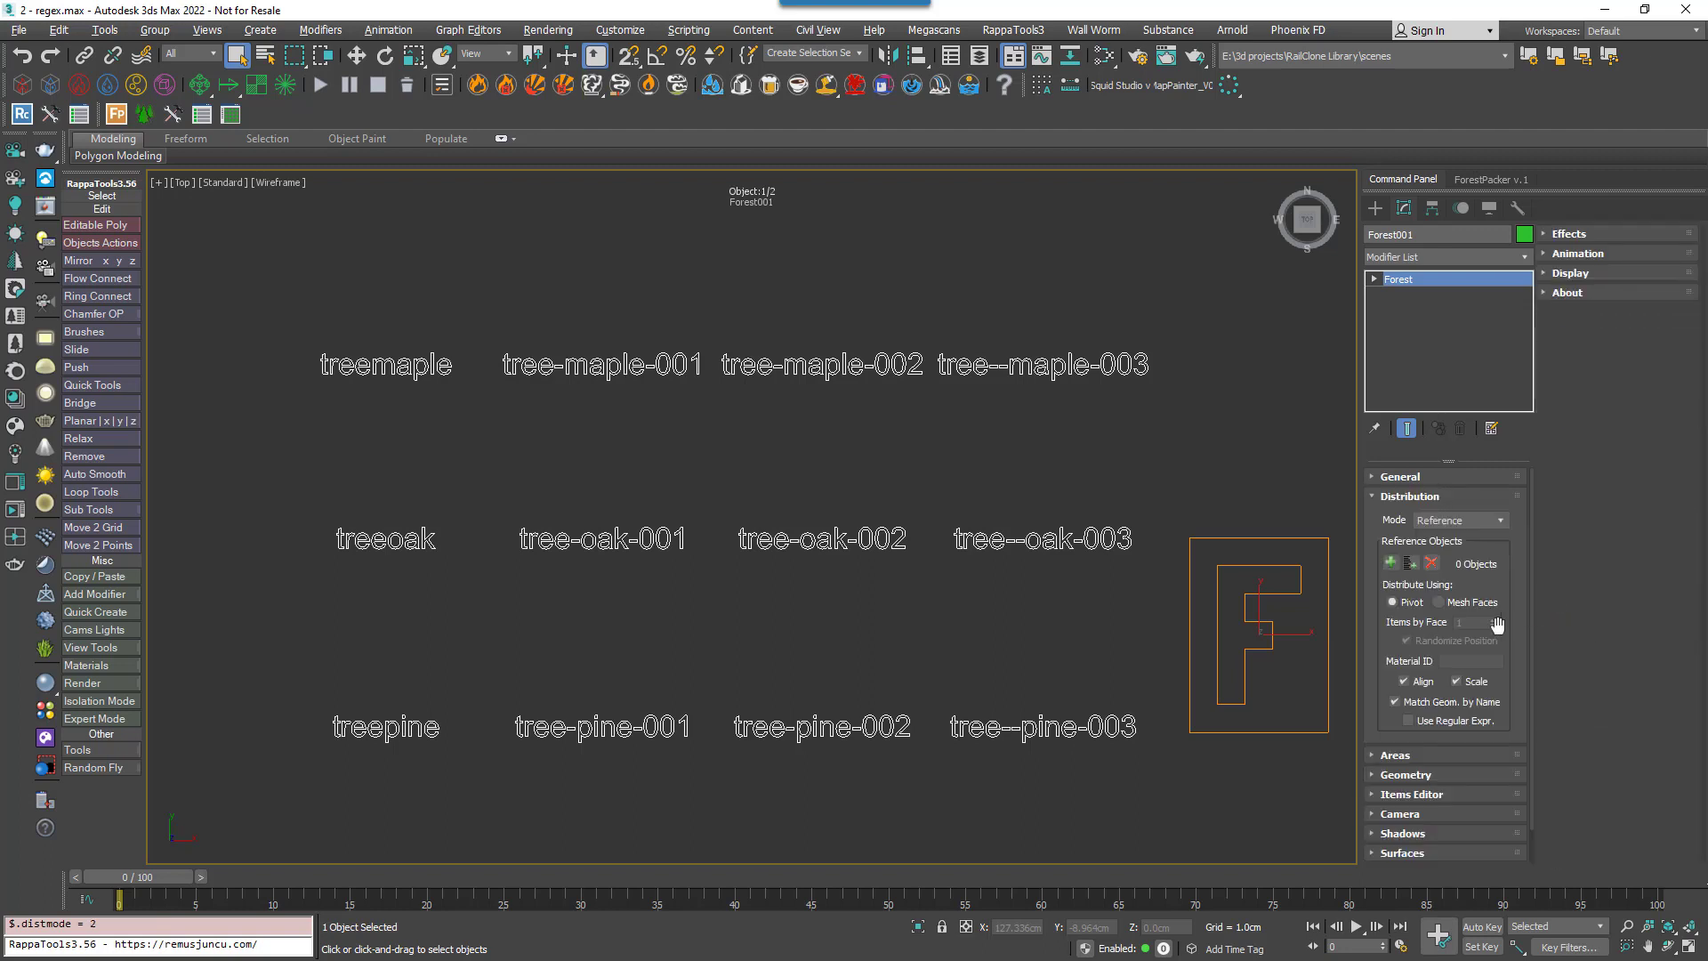
- Add the twelve markers from treemaple to tree--pine-003 as Forest001's reference objects
click(1411, 562)
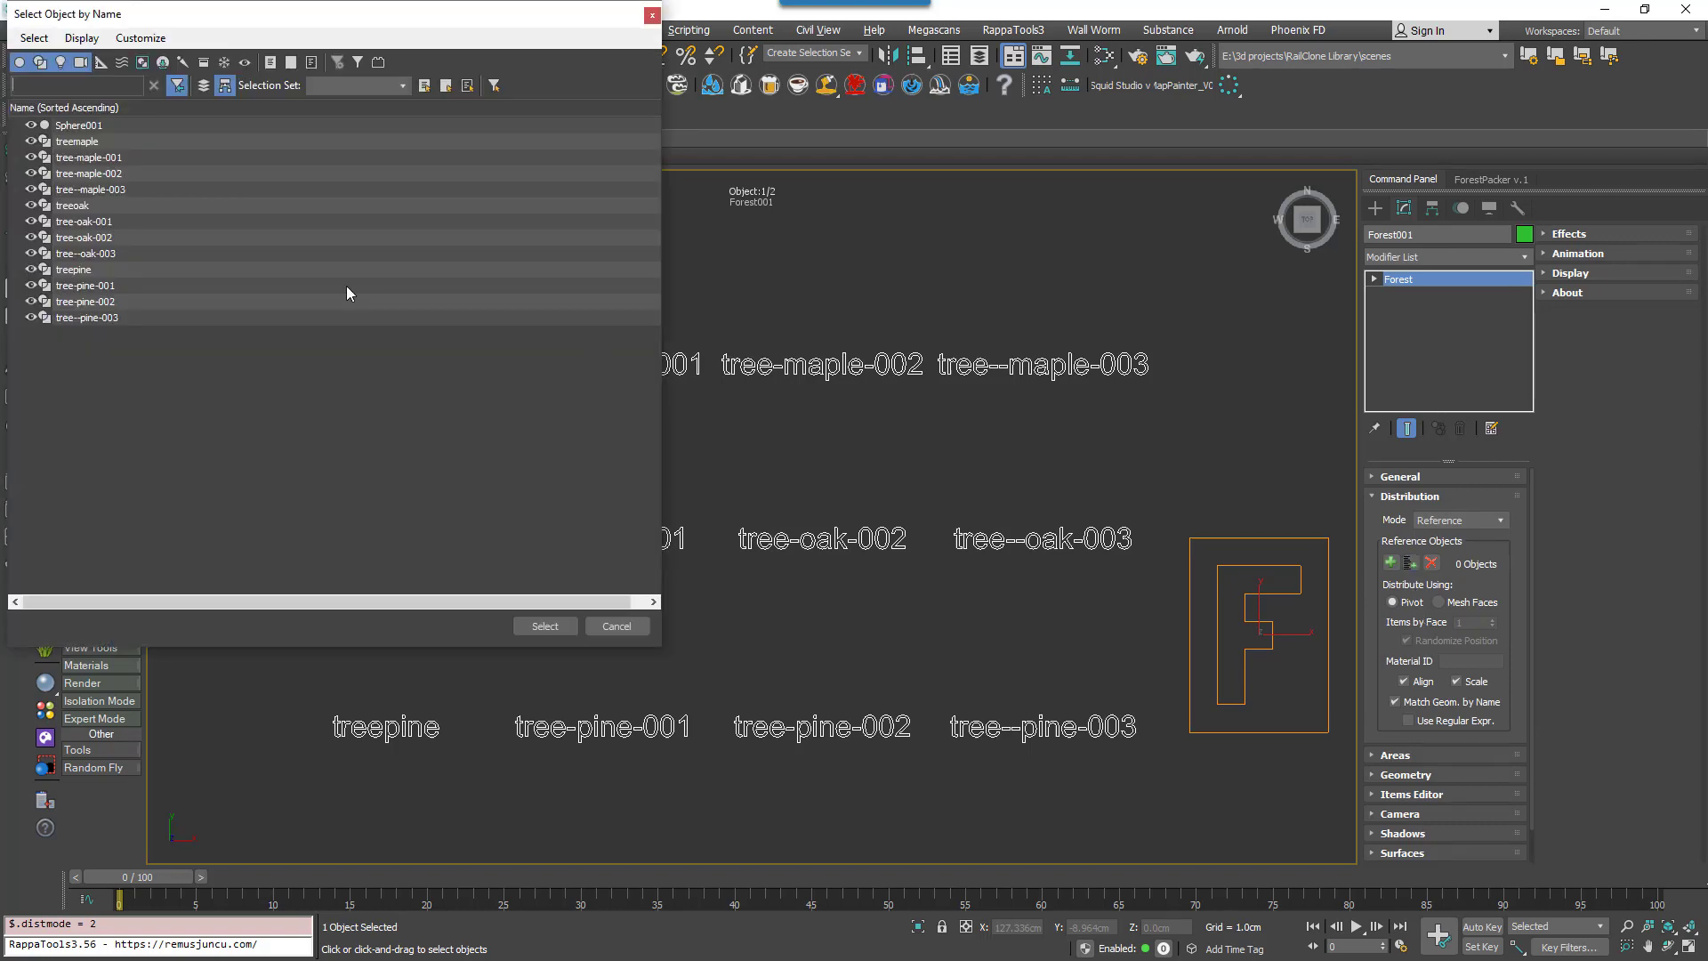
click(110, 144)
shift+click(114, 316)
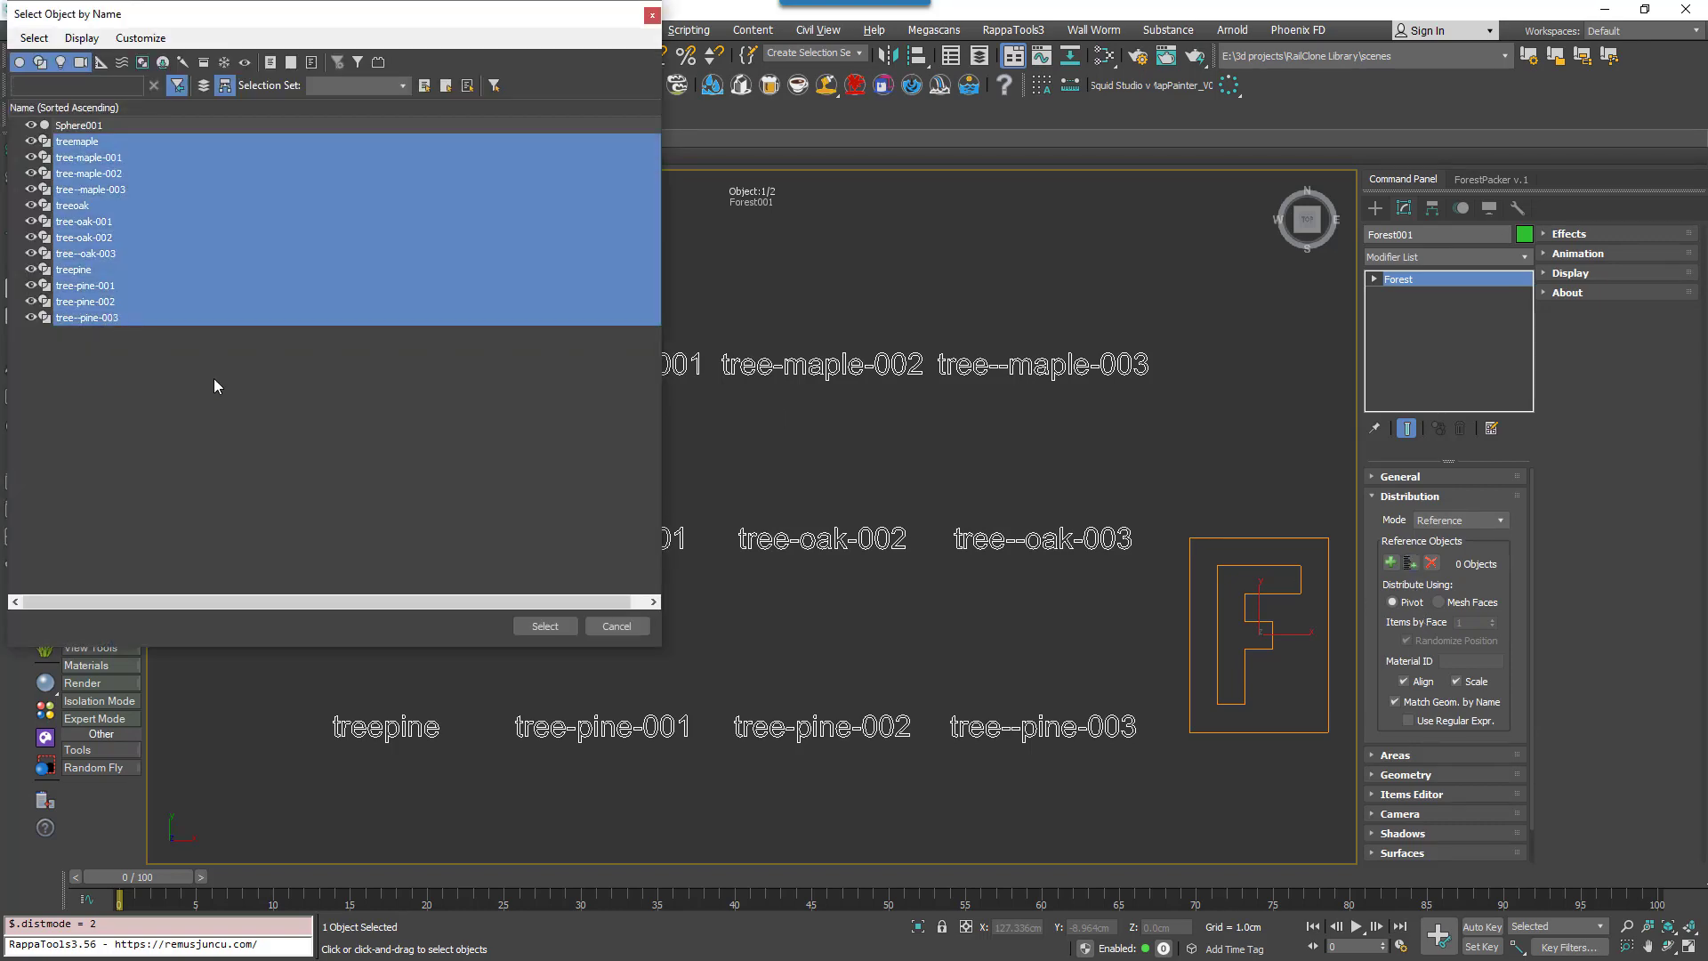
click(545, 626)
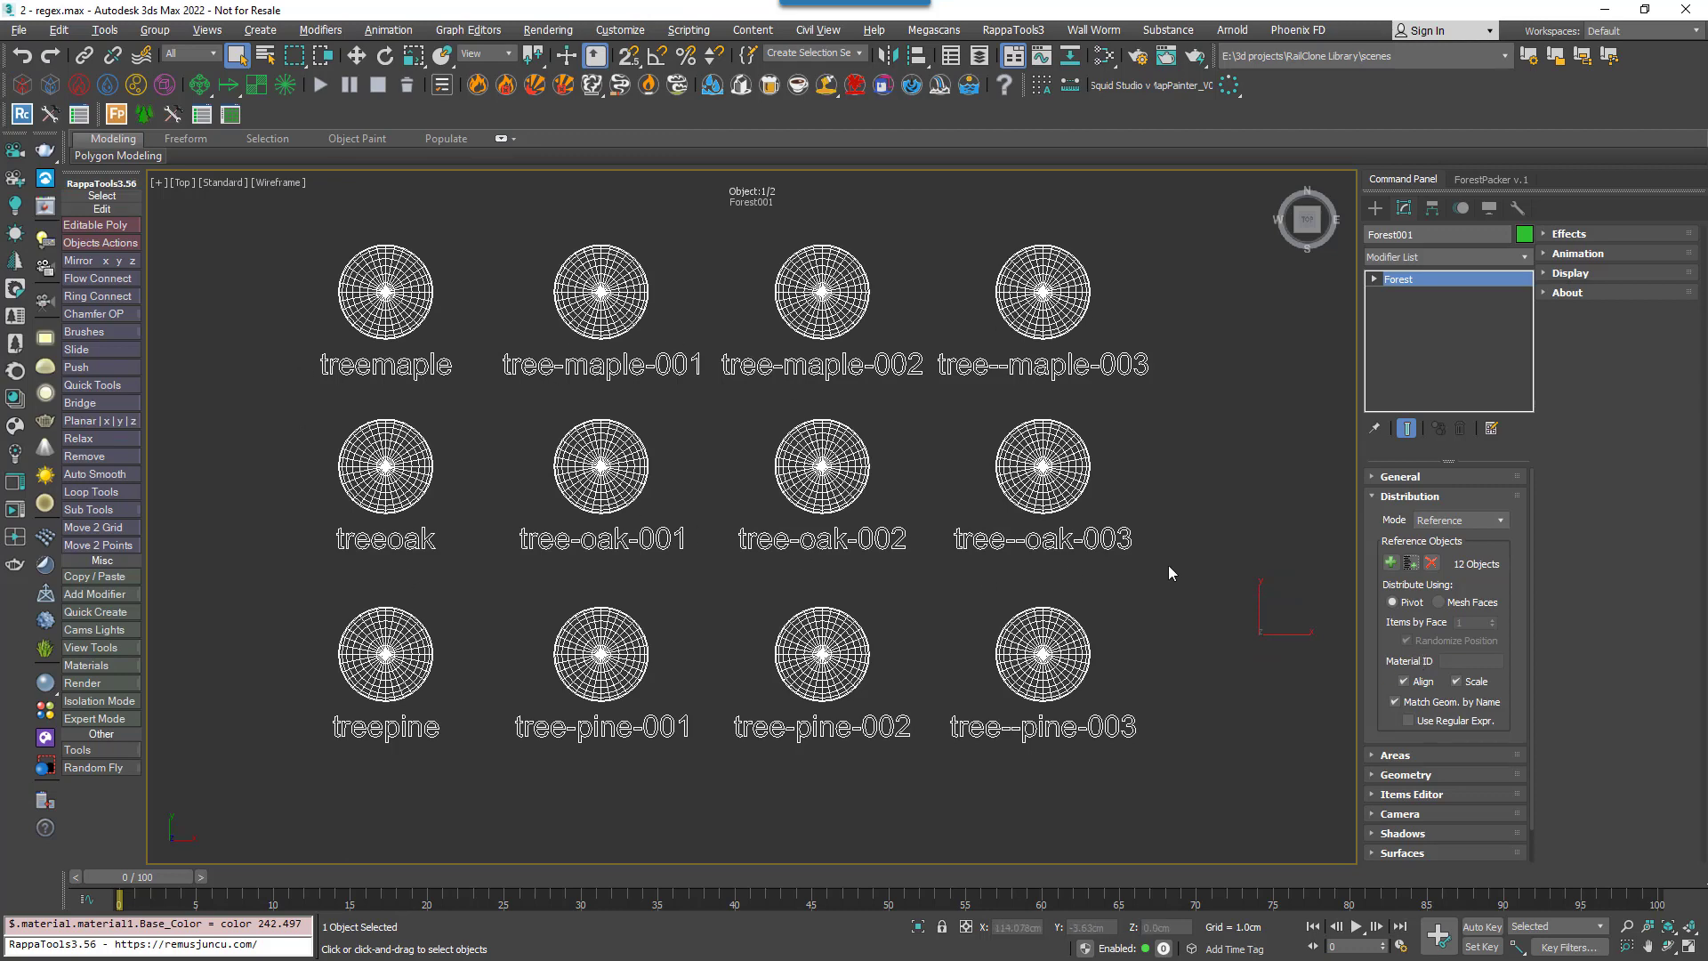
- Switch the viewport to Default Shading and enable Match Geom. by Name
key(F3)
middle_drag(1167, 564, 1172, 564)
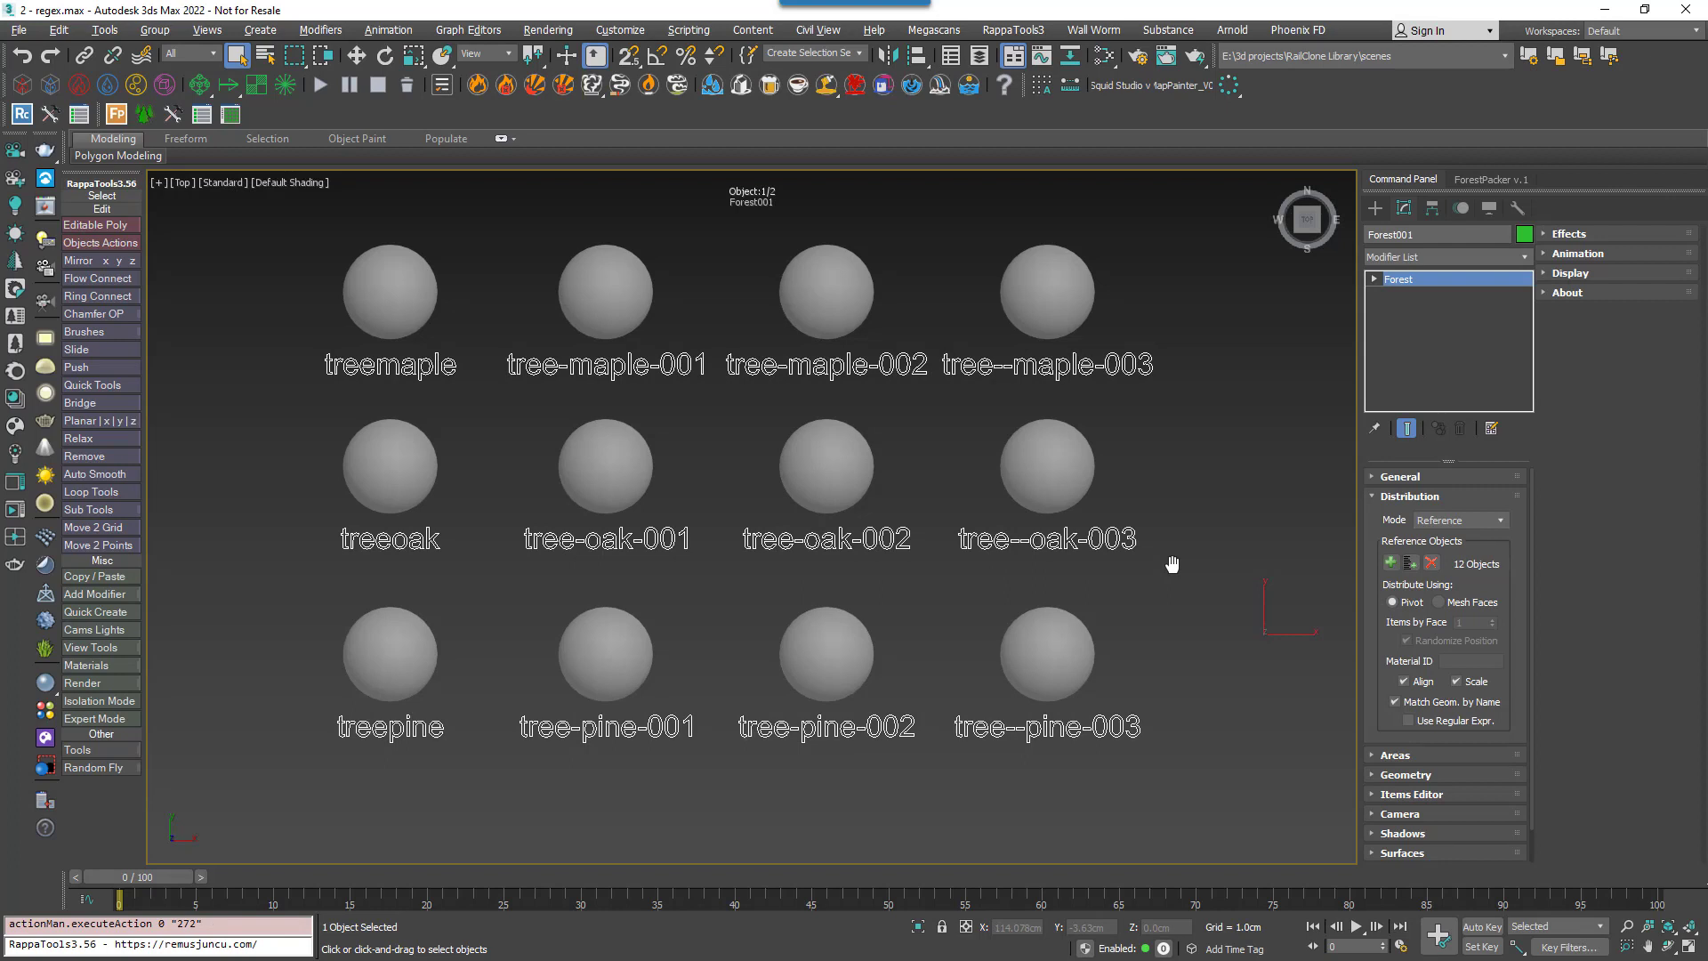
click(1395, 702)
ctrl+click(1423, 774)
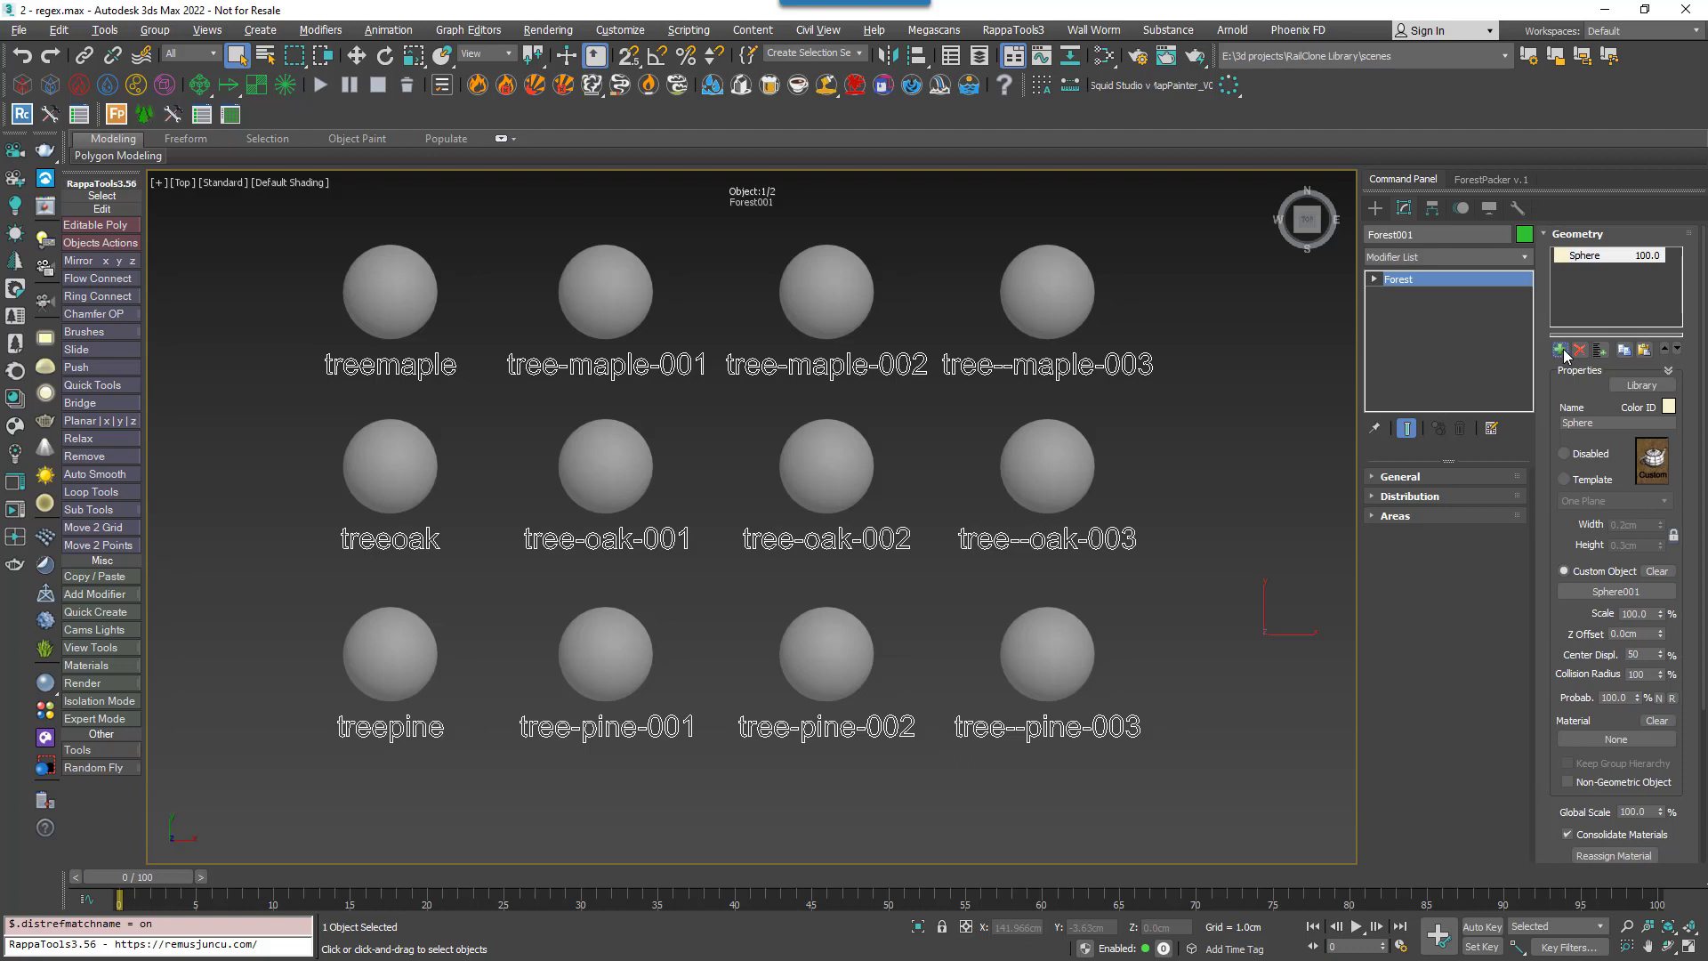
- Add a new geometry item above Sphere, set it Disabled, and name it Unassigned
click(1561, 350)
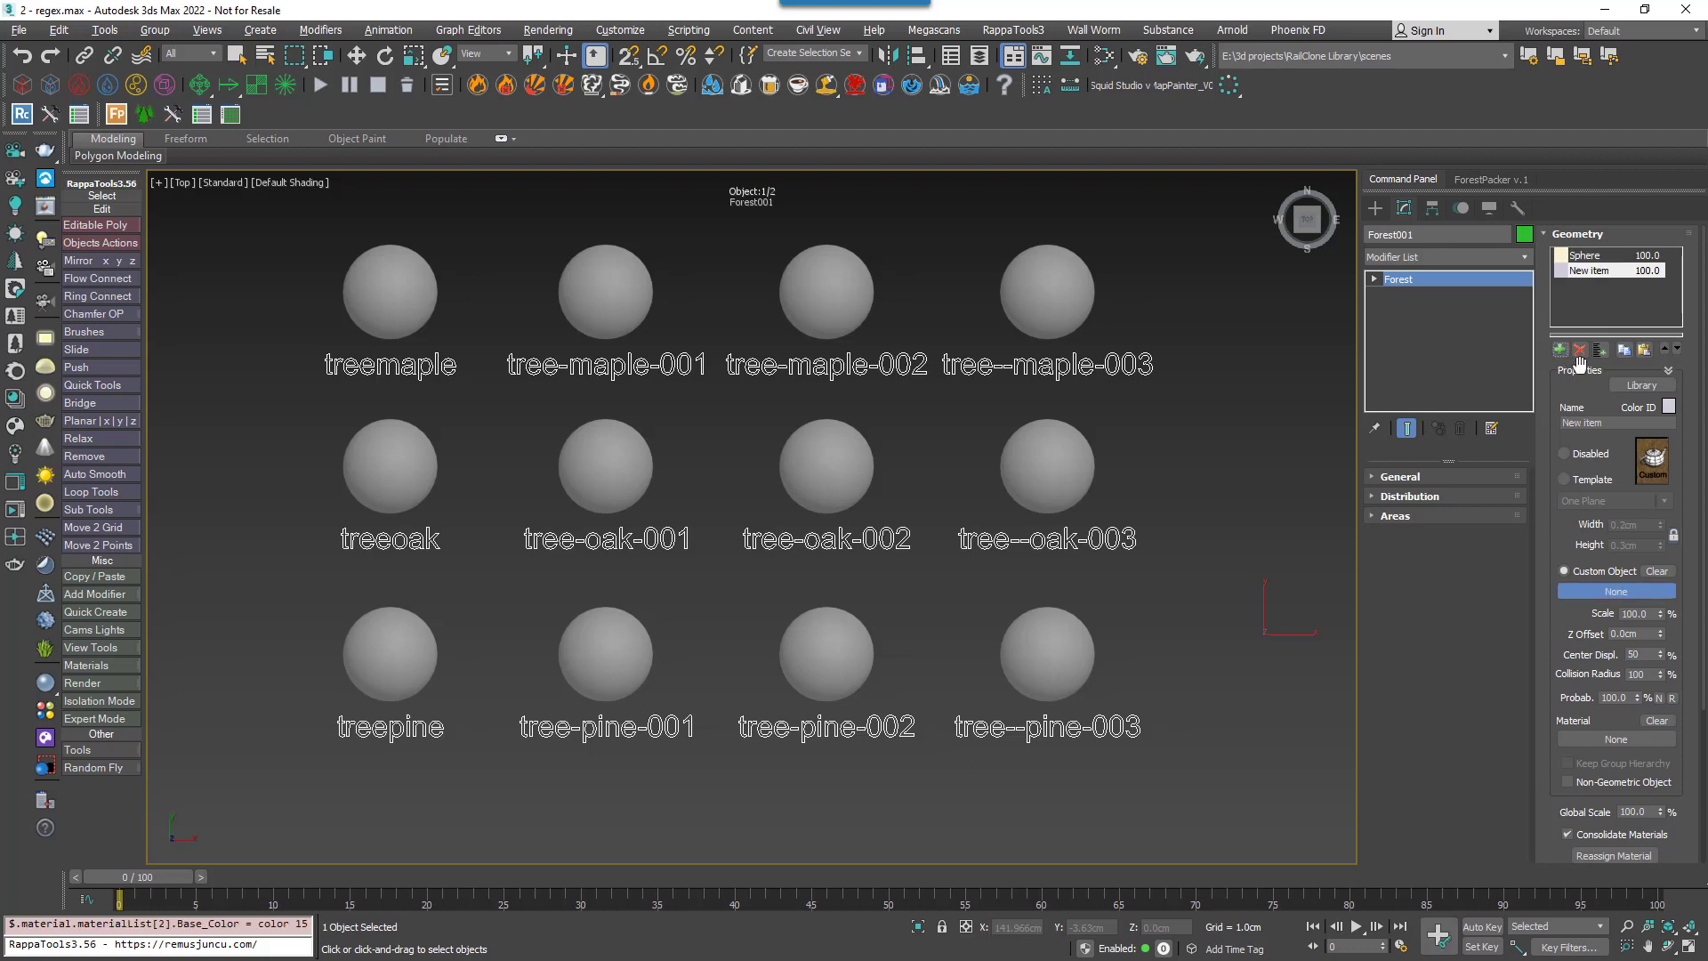
click(1666, 351)
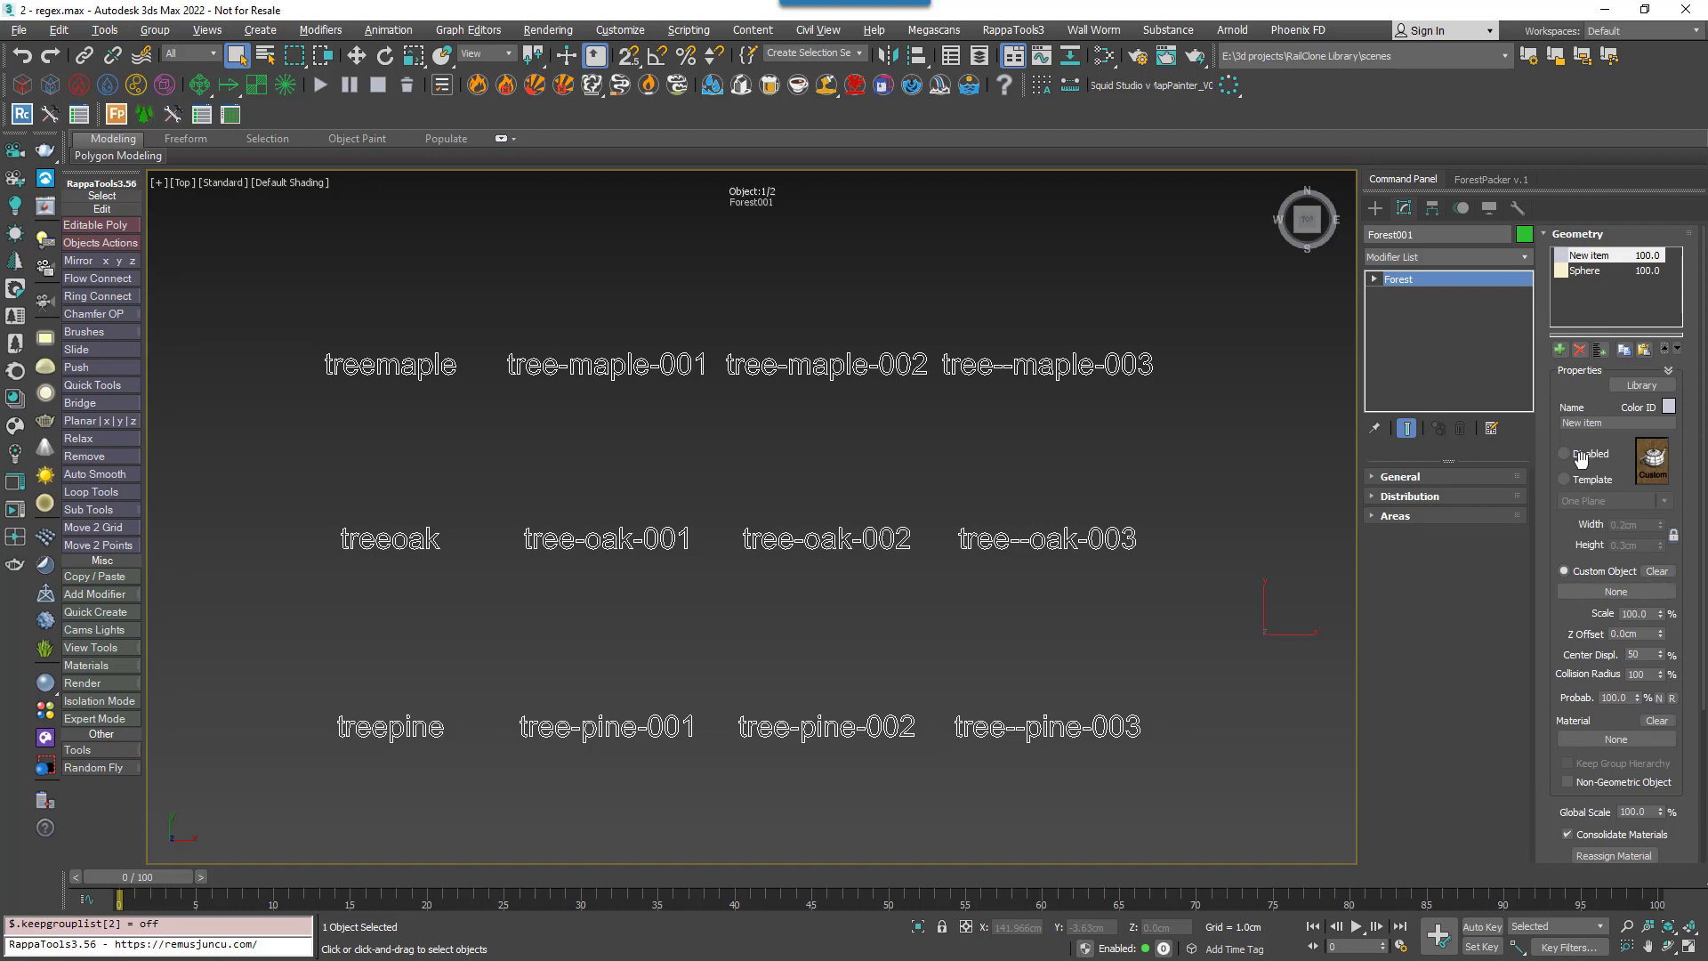
click(1565, 454)
drag(1601, 423, 1546, 424)
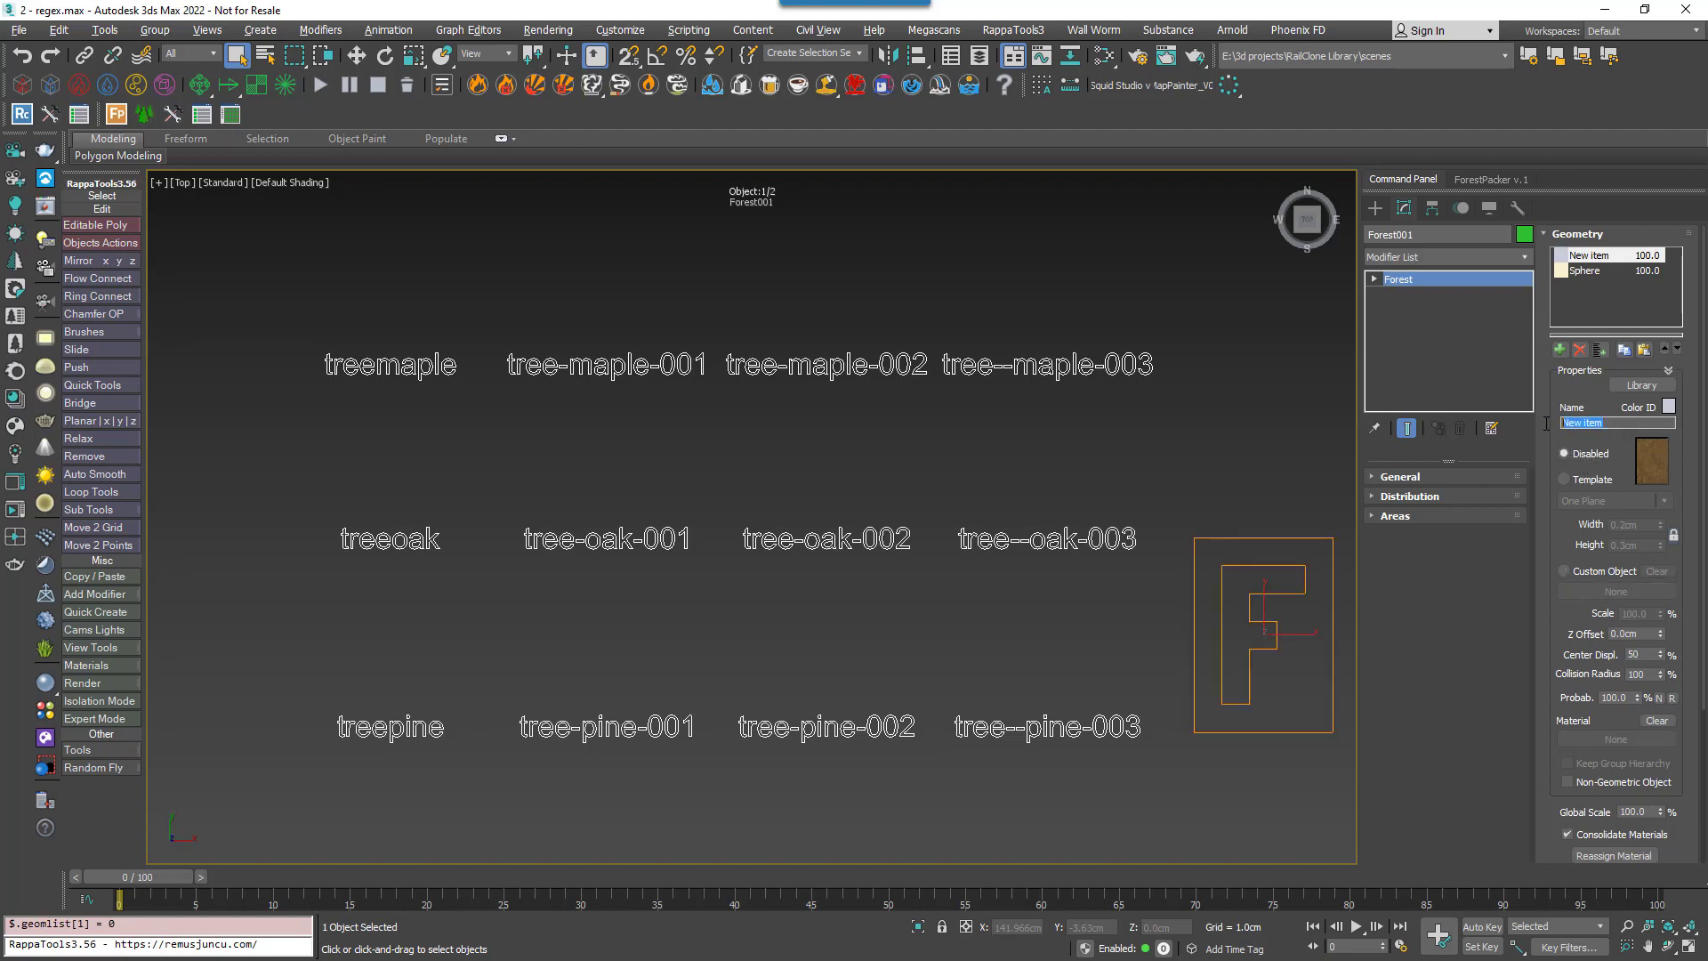
text(Unassigned)
key(Return)
- Rename the Sphere item to tree, then treemaple, and finally tree-maple
click(1599, 271)
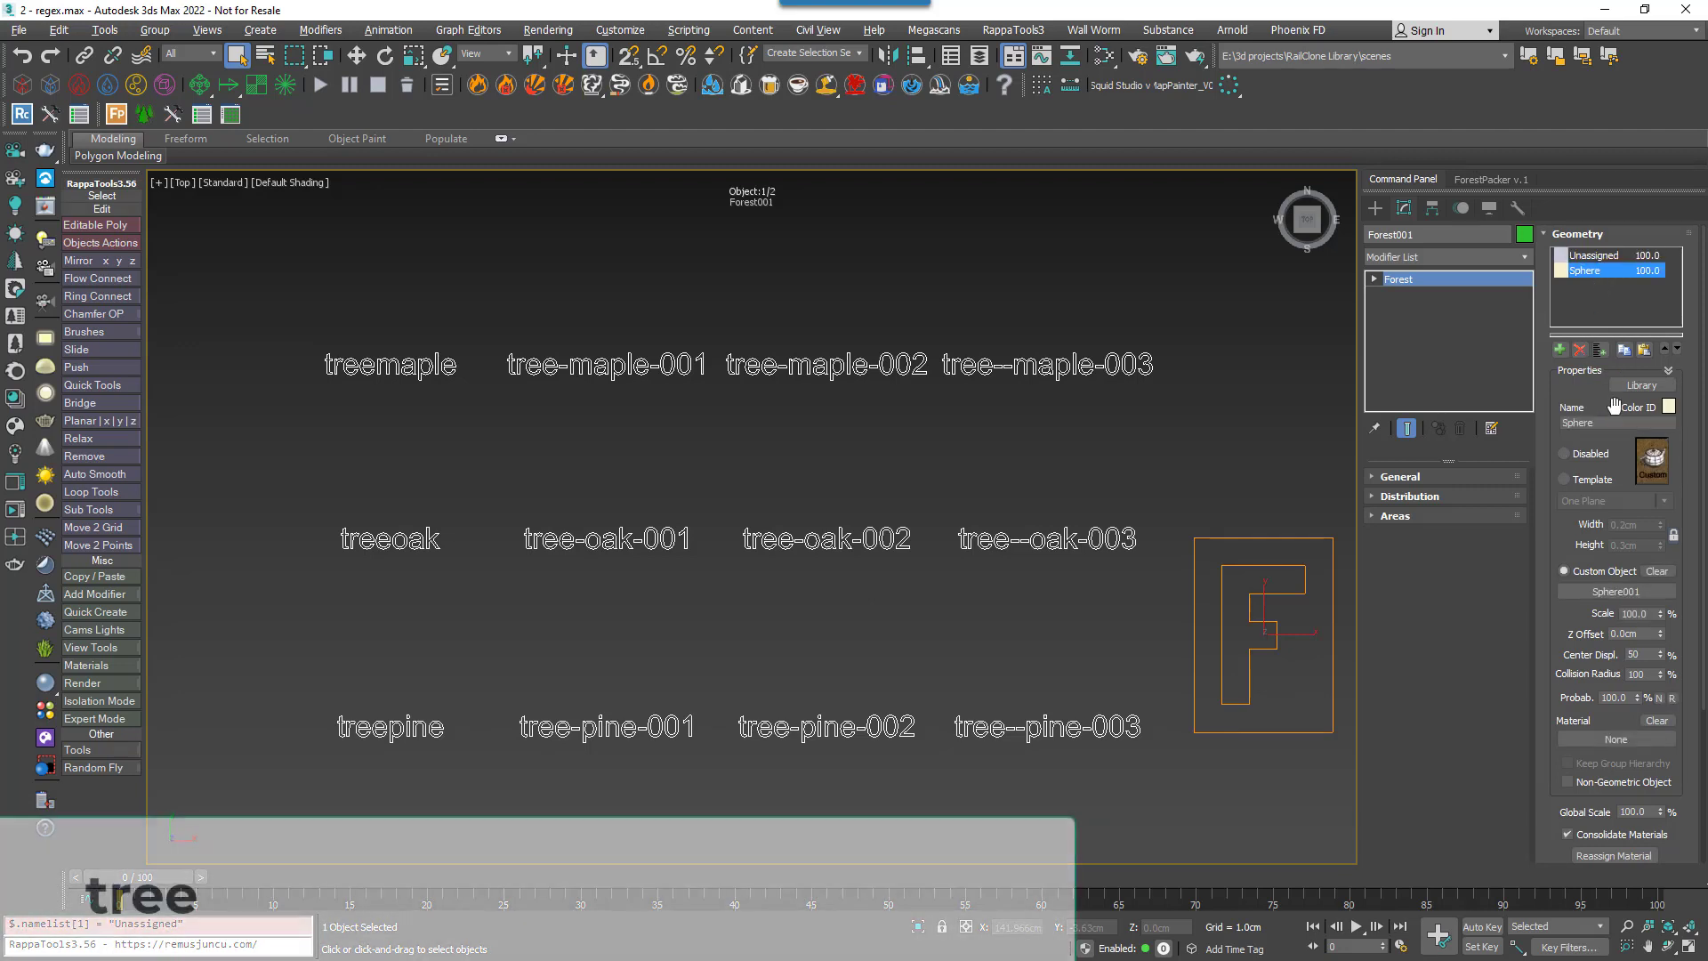
double_click(1610, 424)
text(tree)
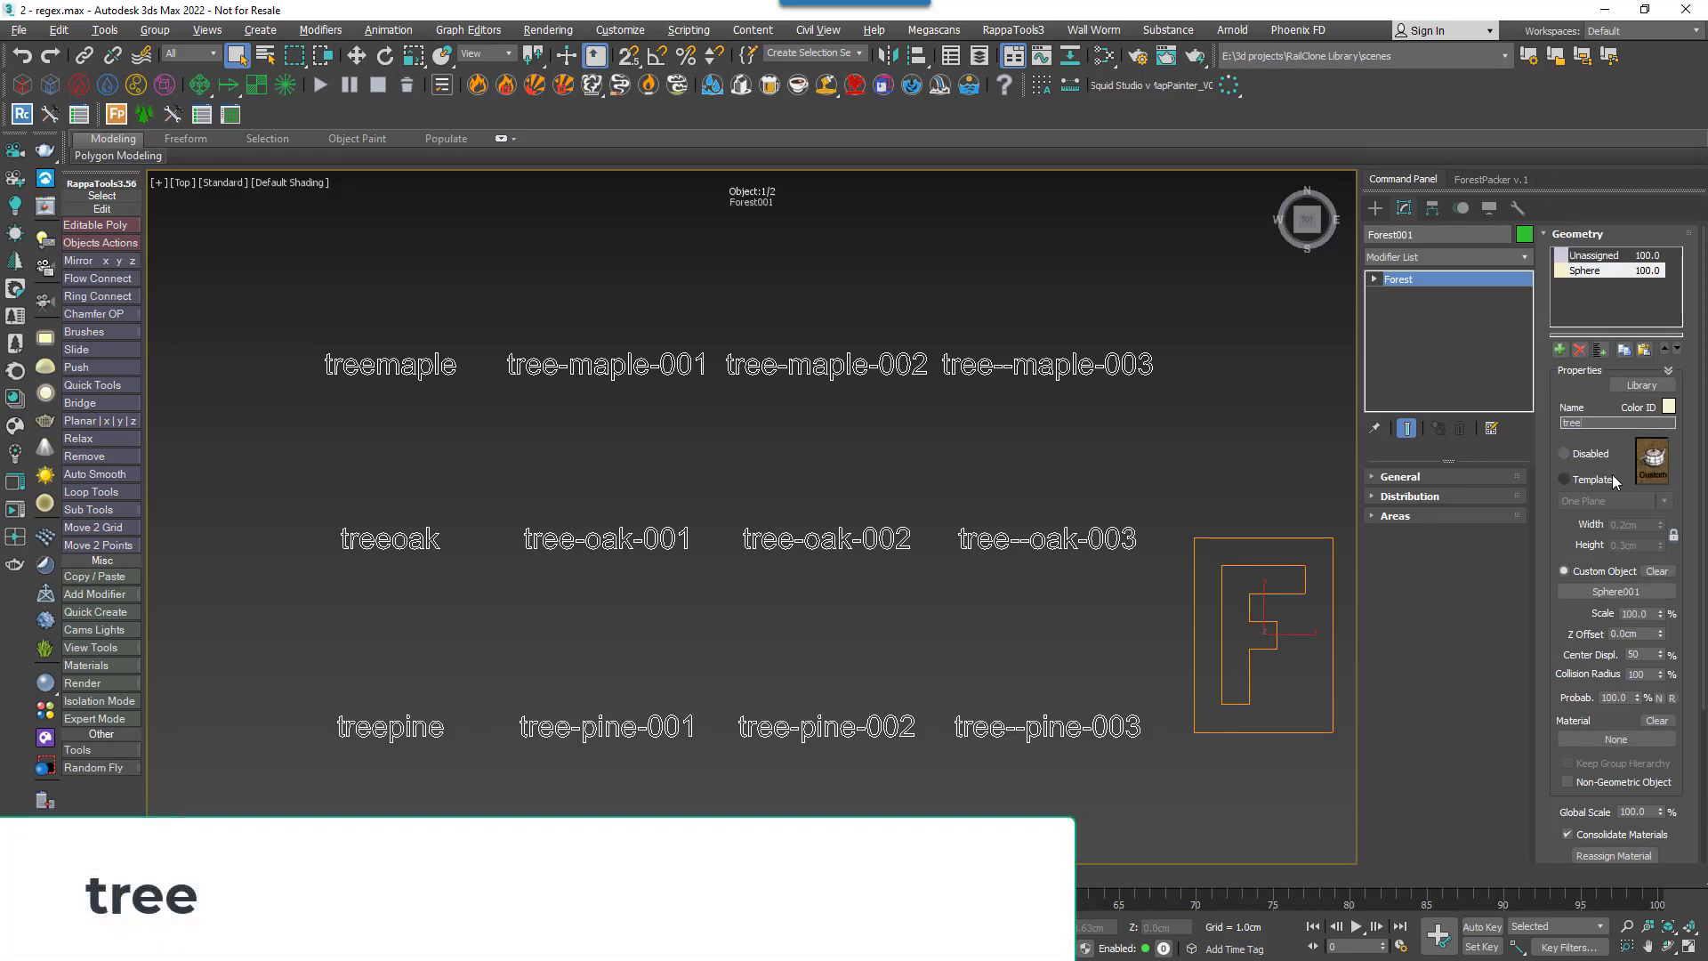
key(Return)
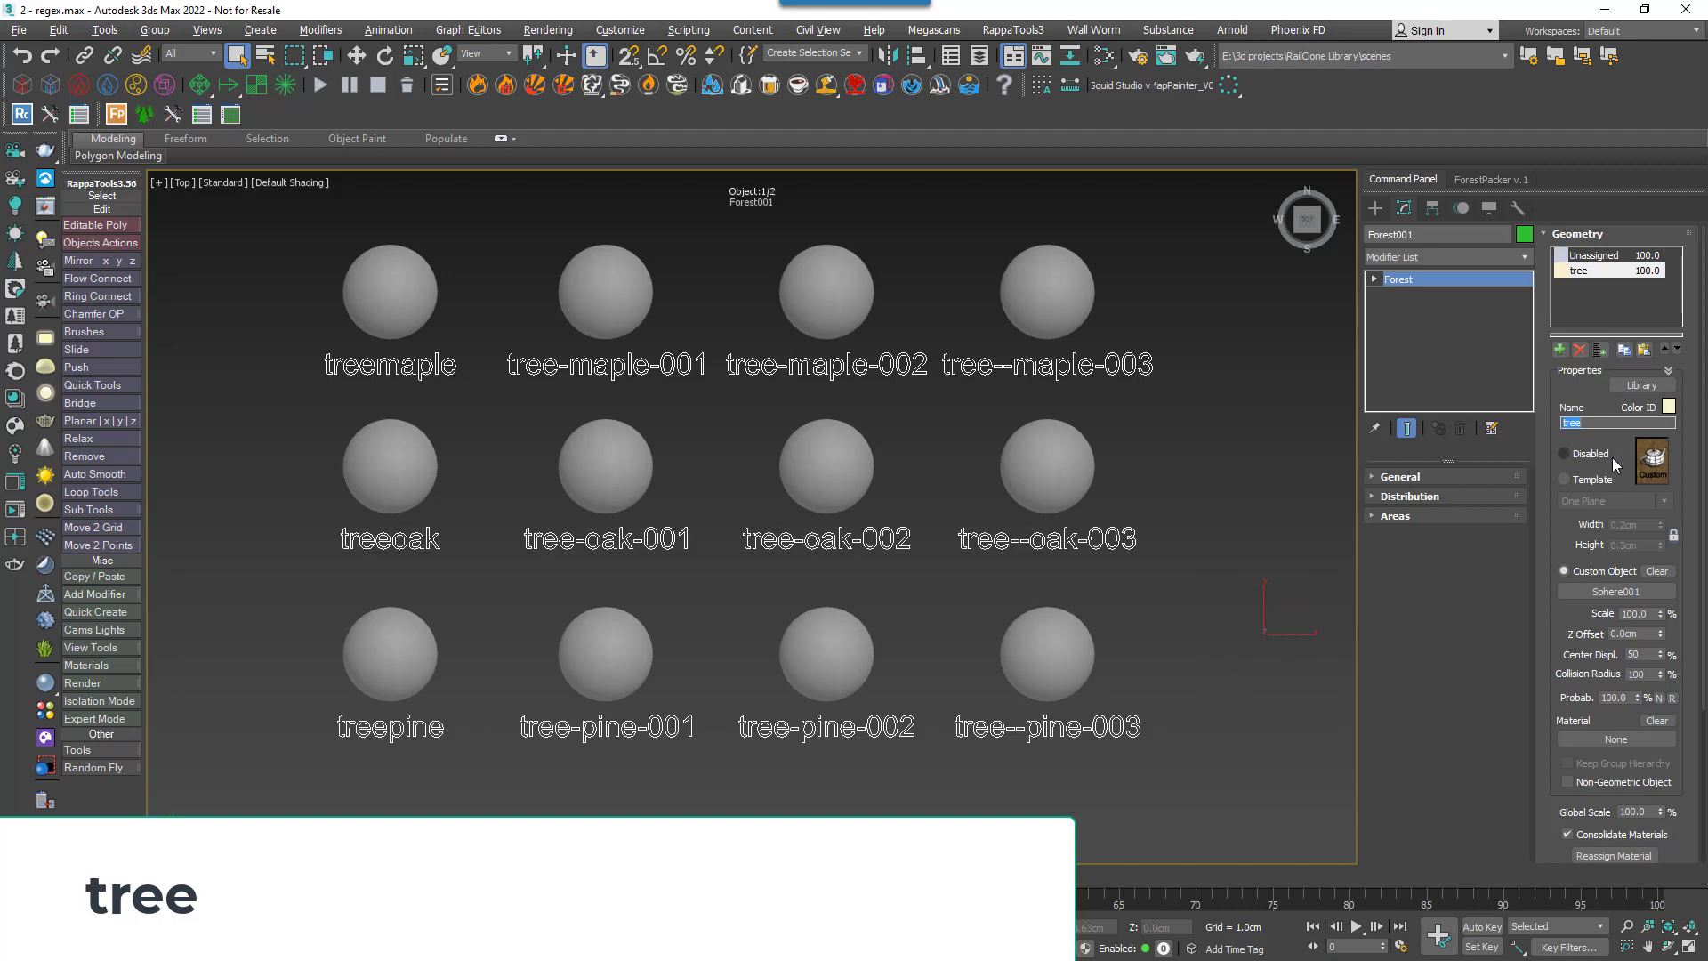
click(1616, 424)
key(BackSpace)
text(emaple)
key(Return)
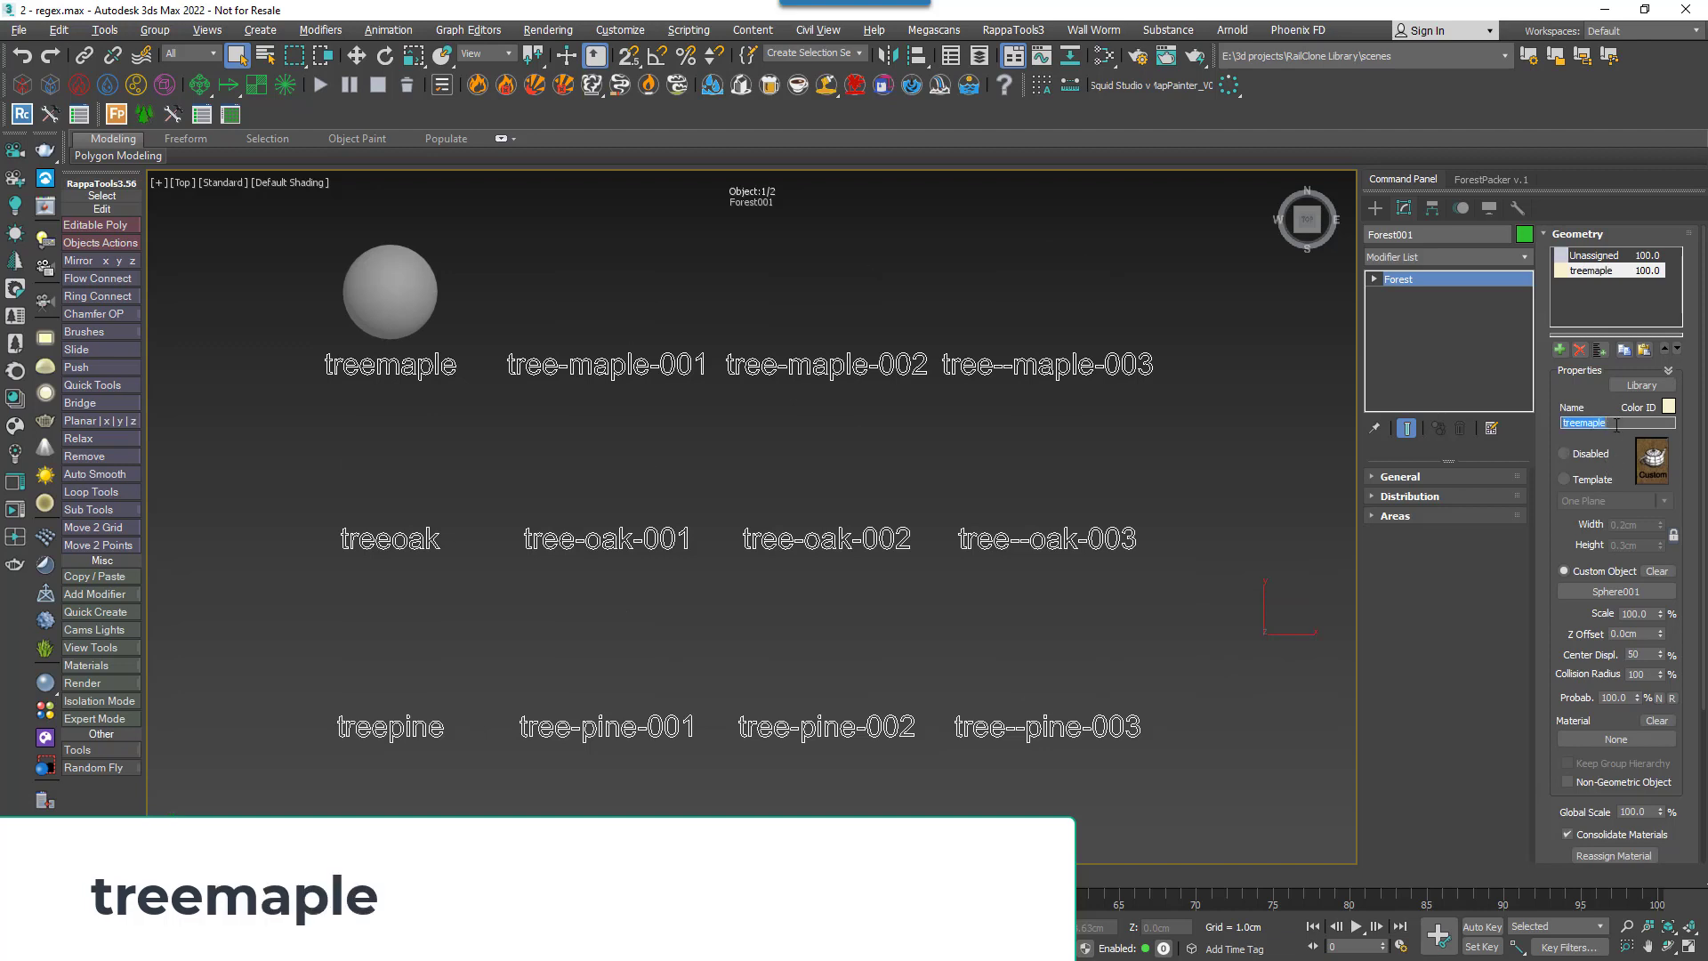
text(tree-maple)
key(Return)
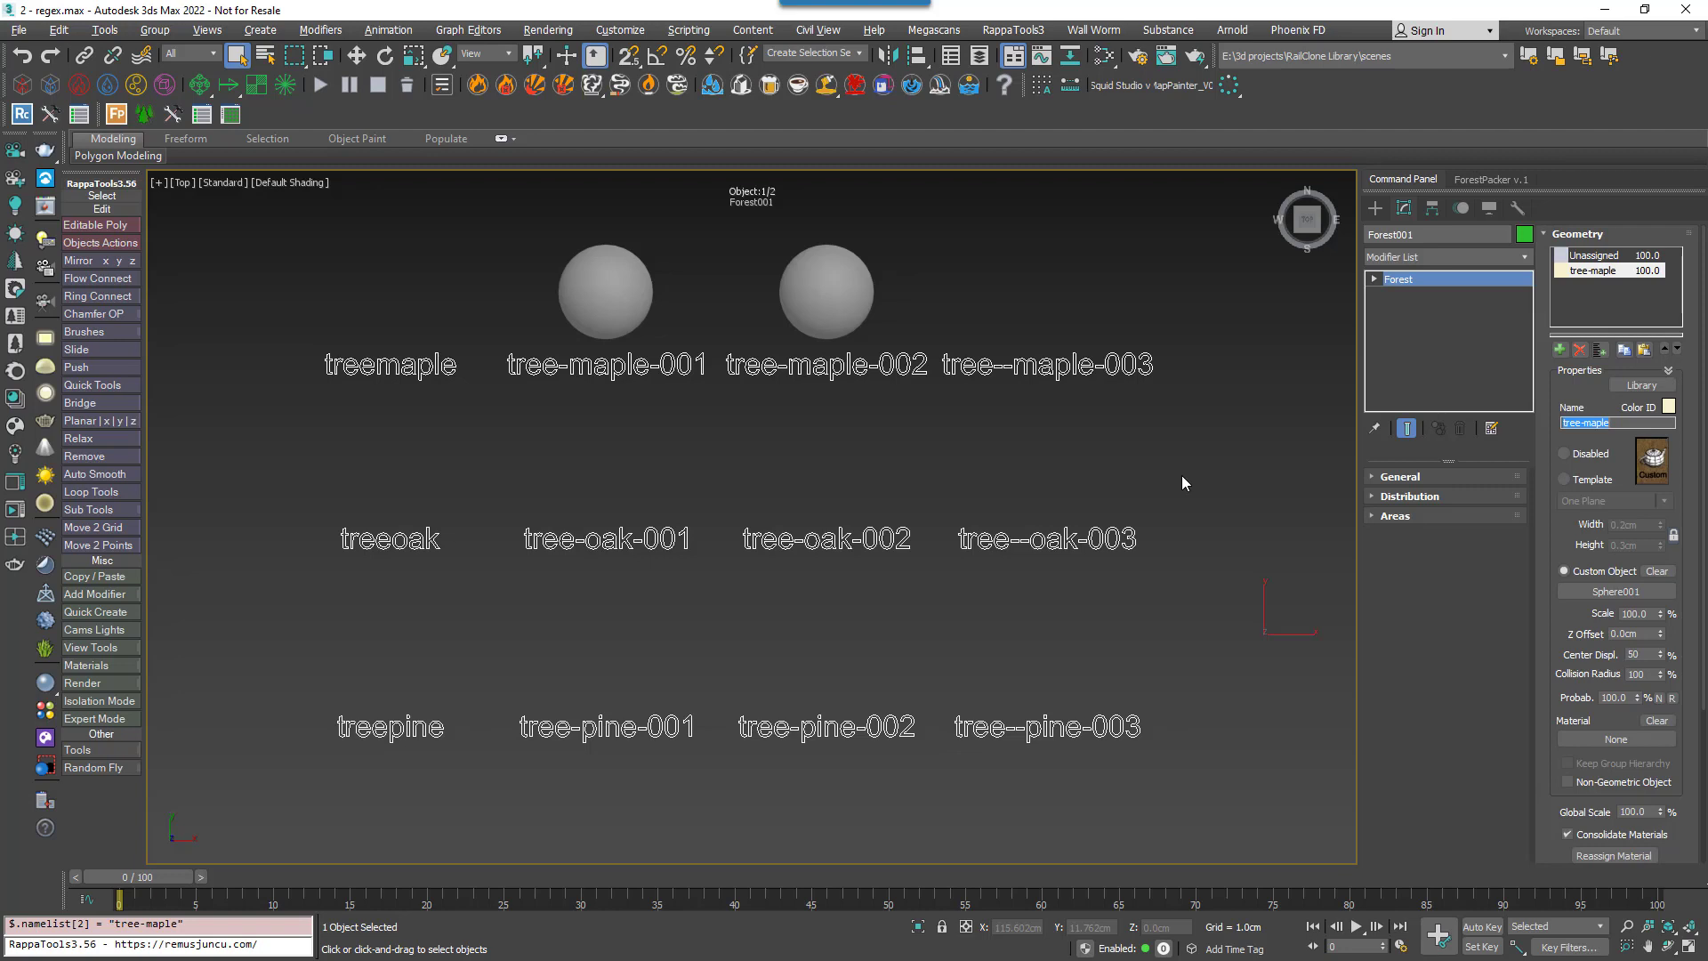
- Enable Use Regular Expr. in Forest001's Distribution settings
click(1414, 496)
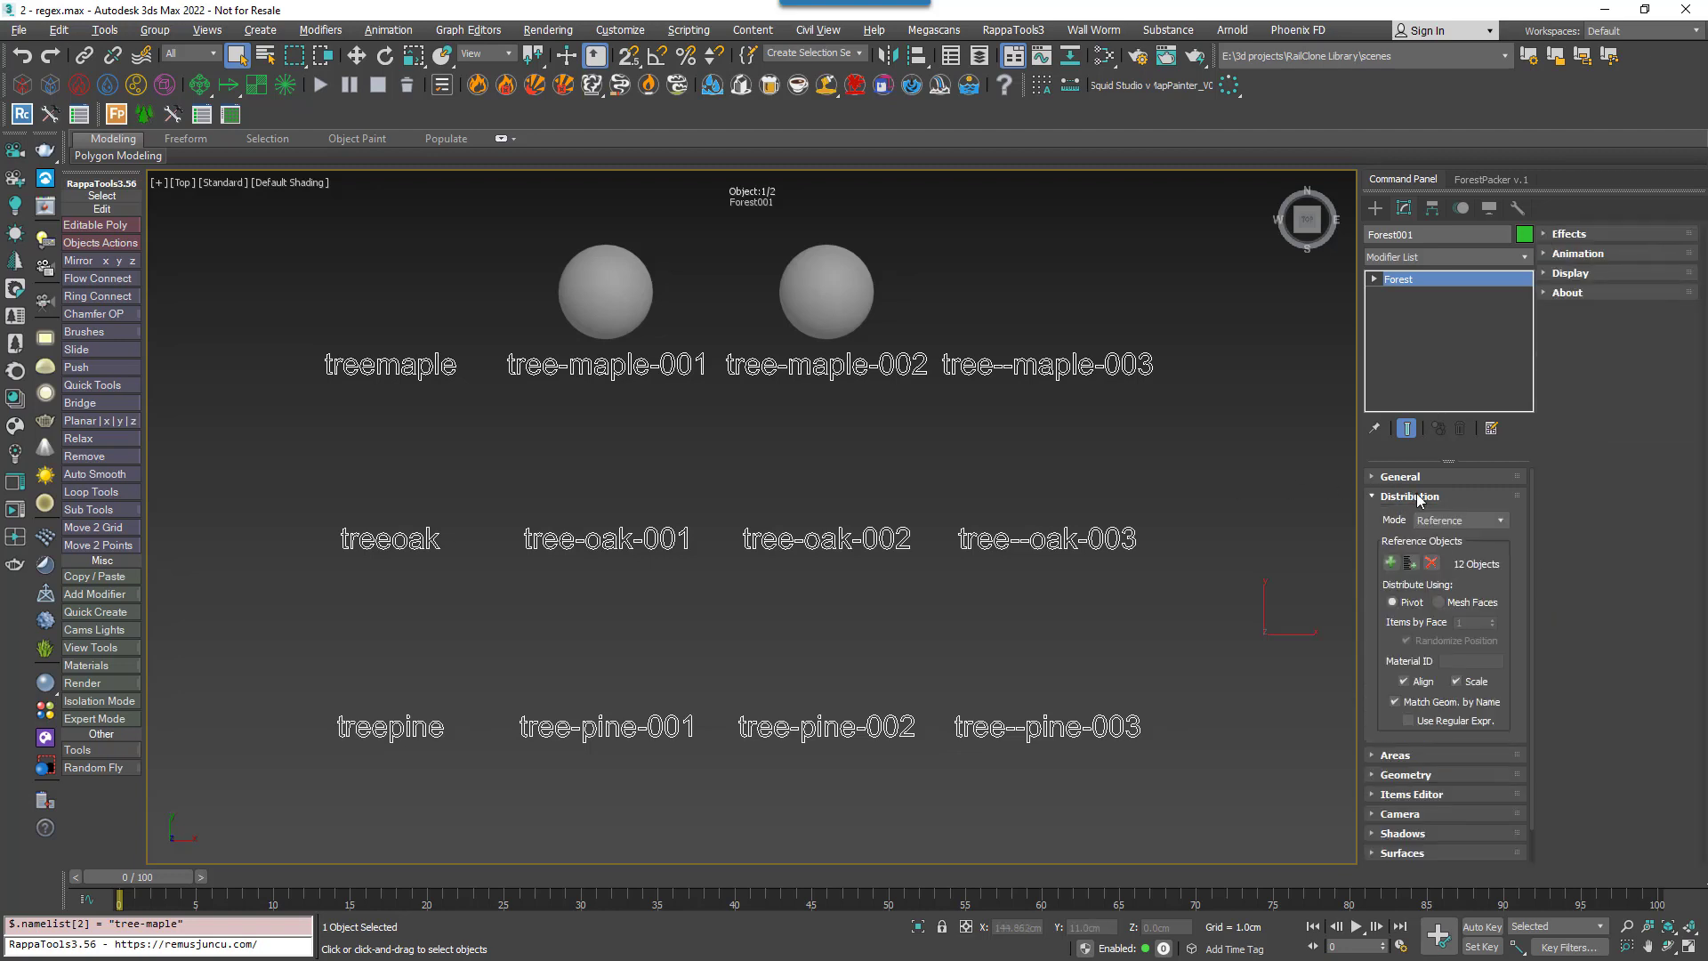
click(1447, 729)
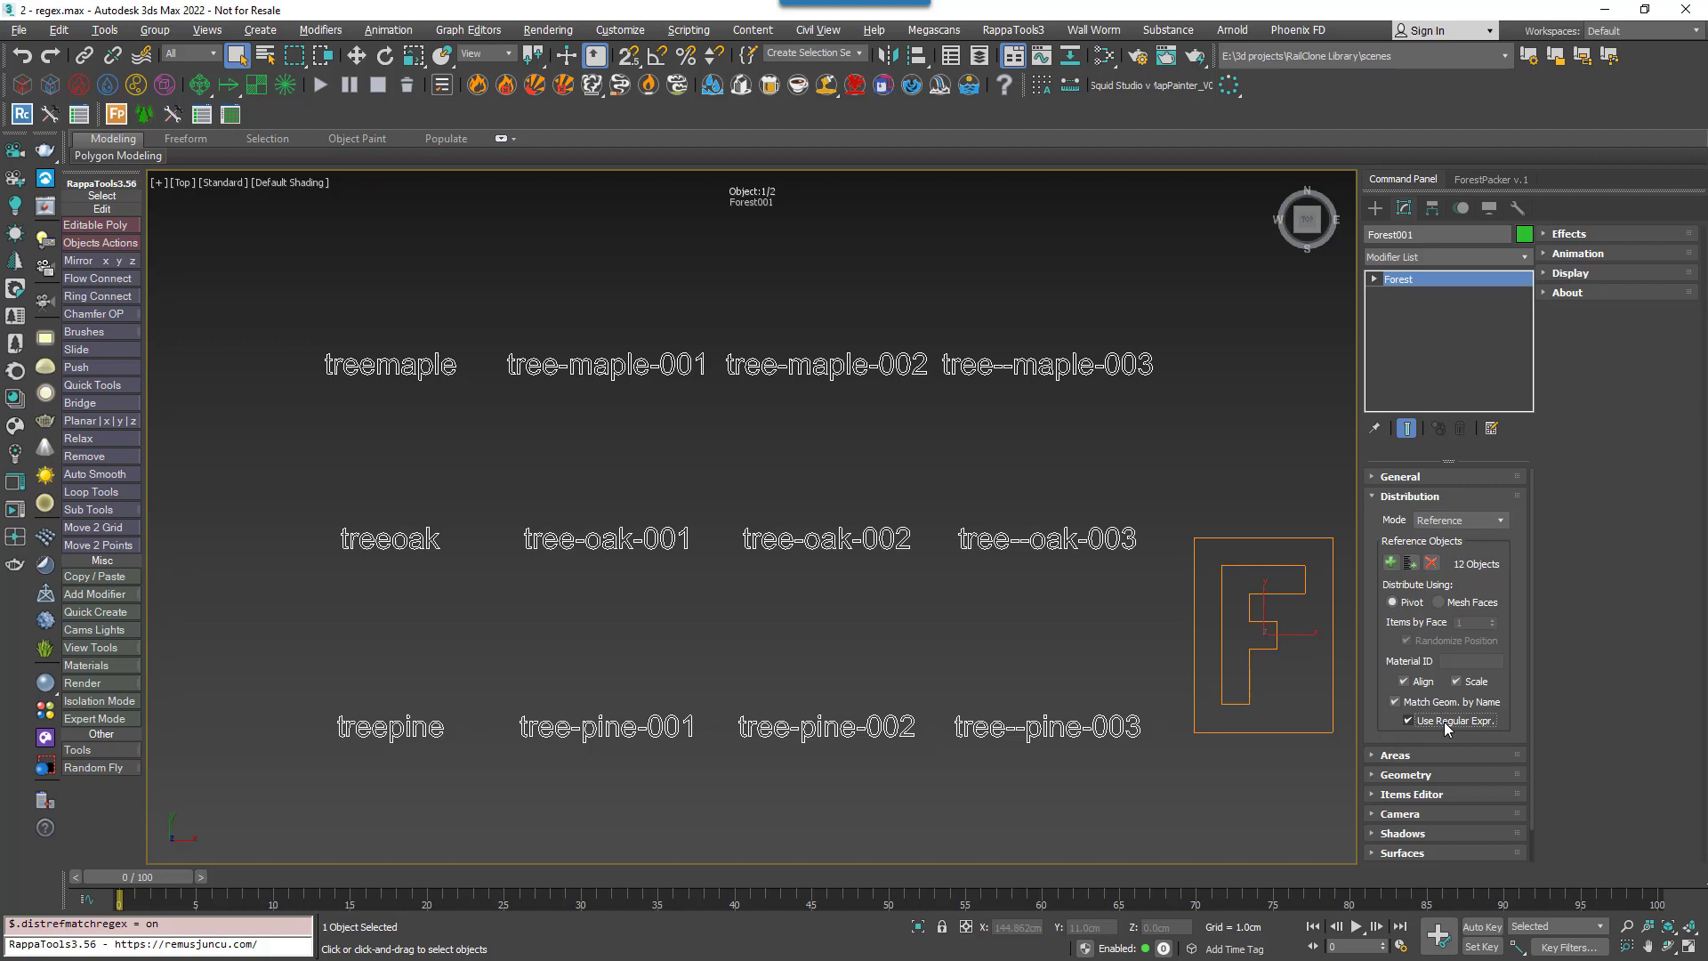
click(1436, 772)
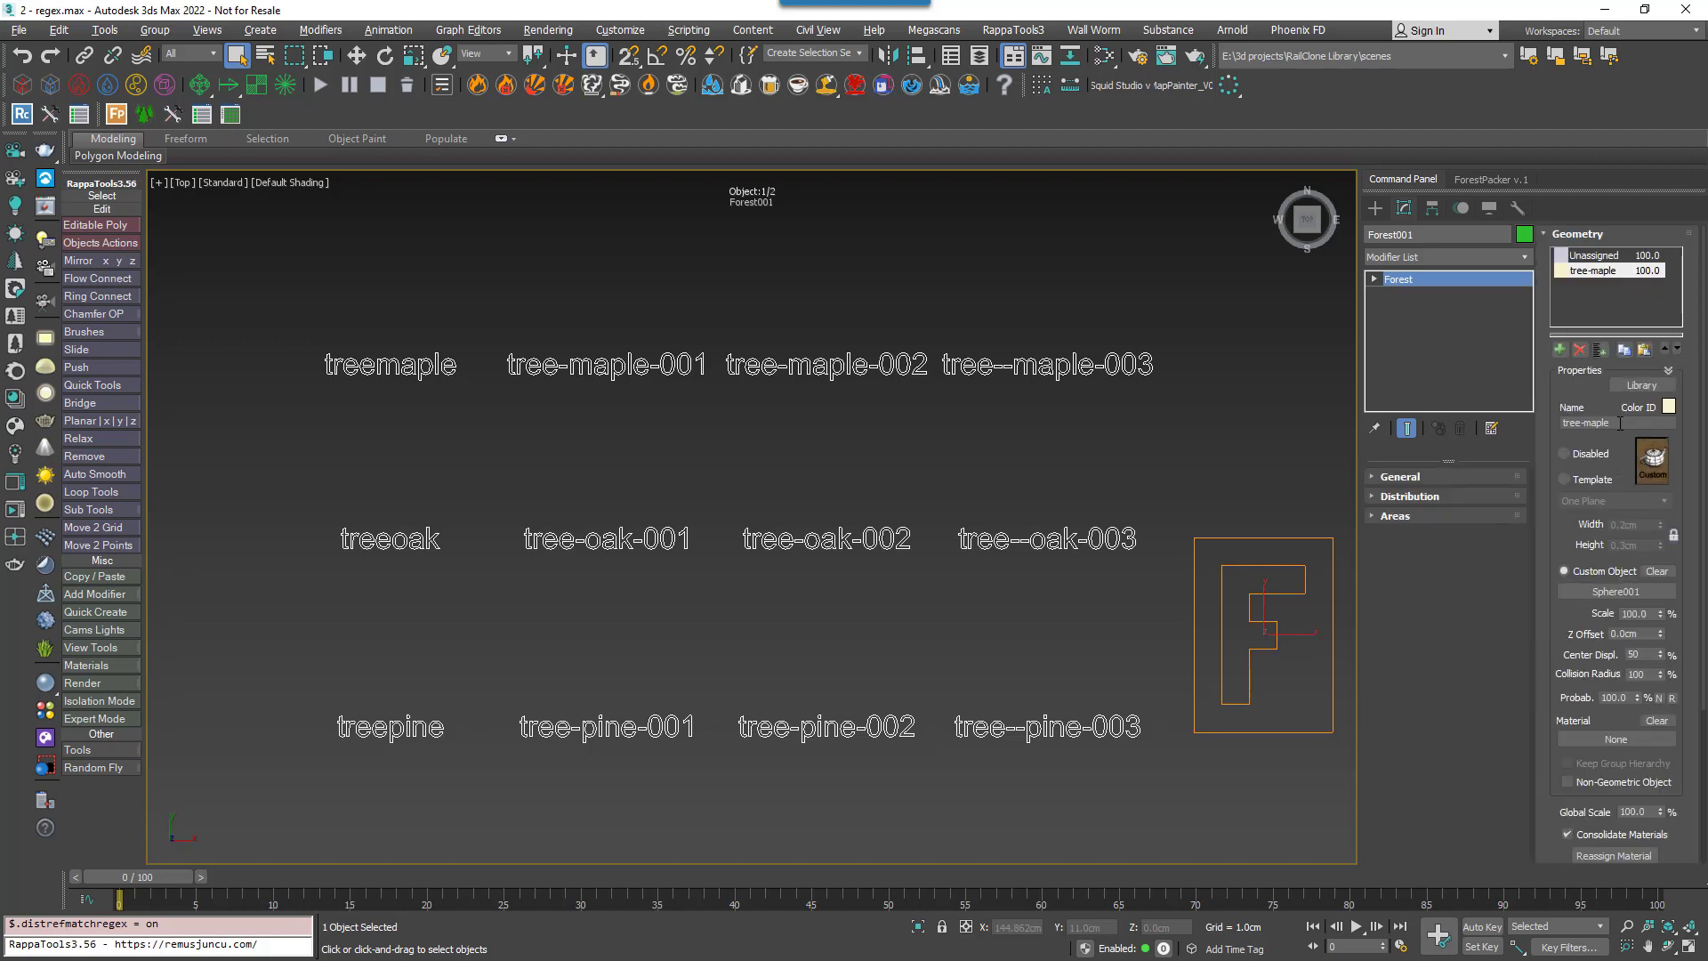
- Replace the tree-maple item name with dot-wildcard patterns, testing each, then start typing .*
click(1621, 424)
drag(1612, 424, 1563, 424)
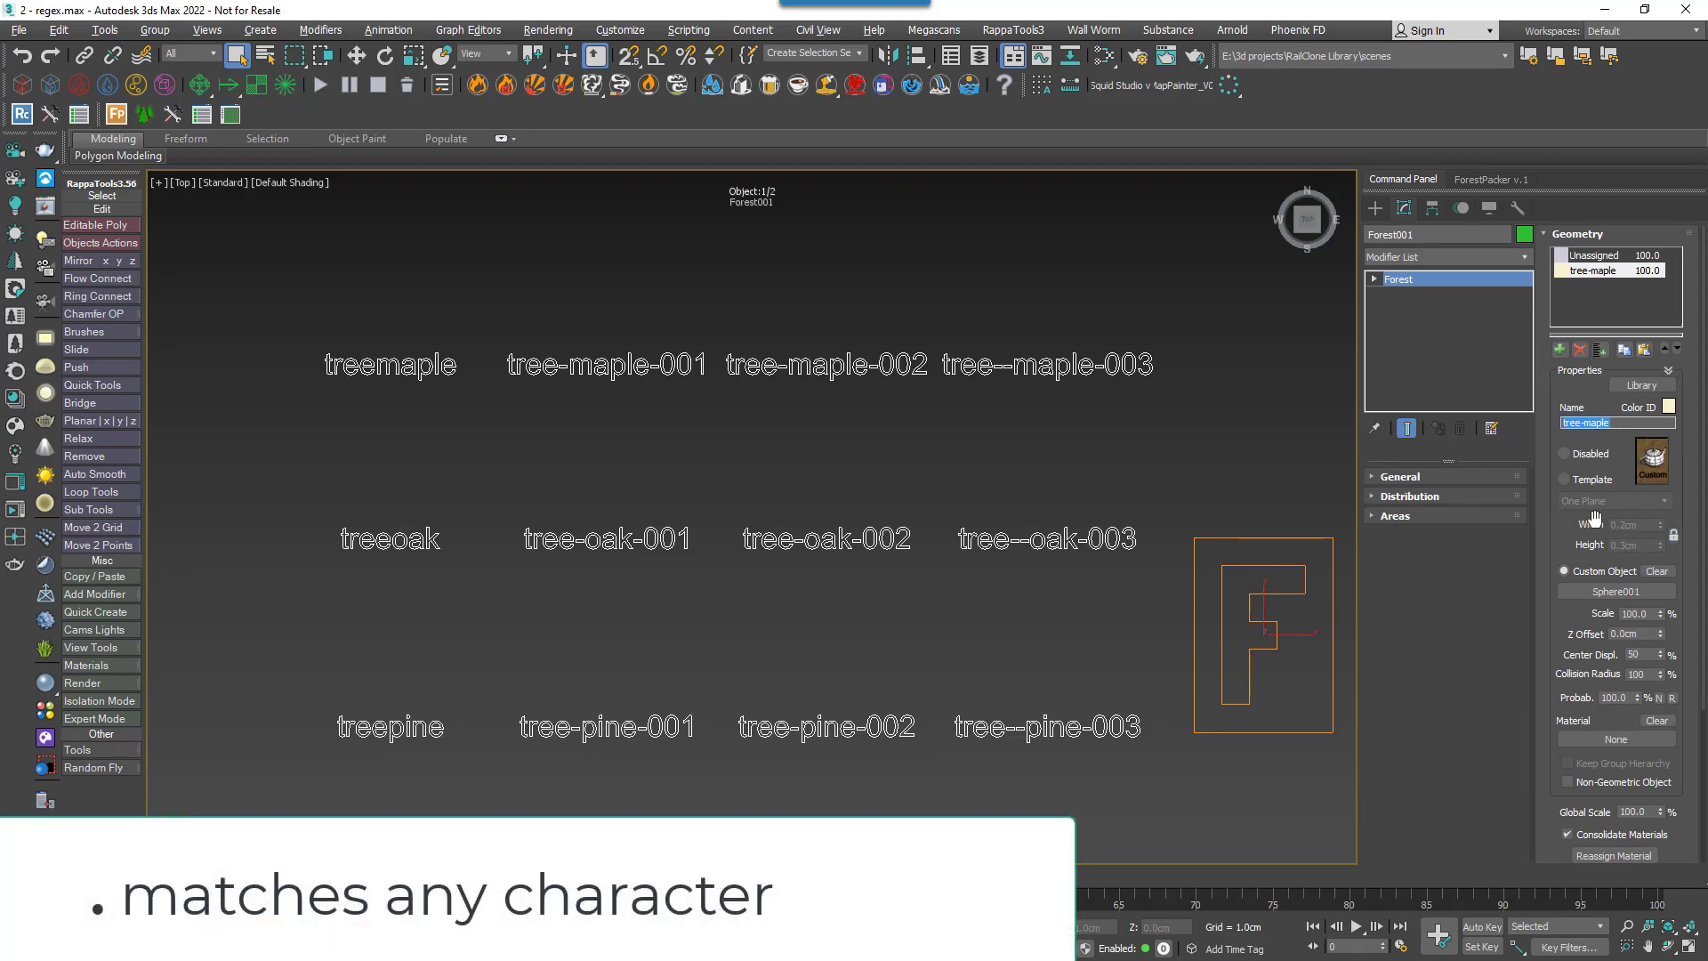
text(........)
key(Return)
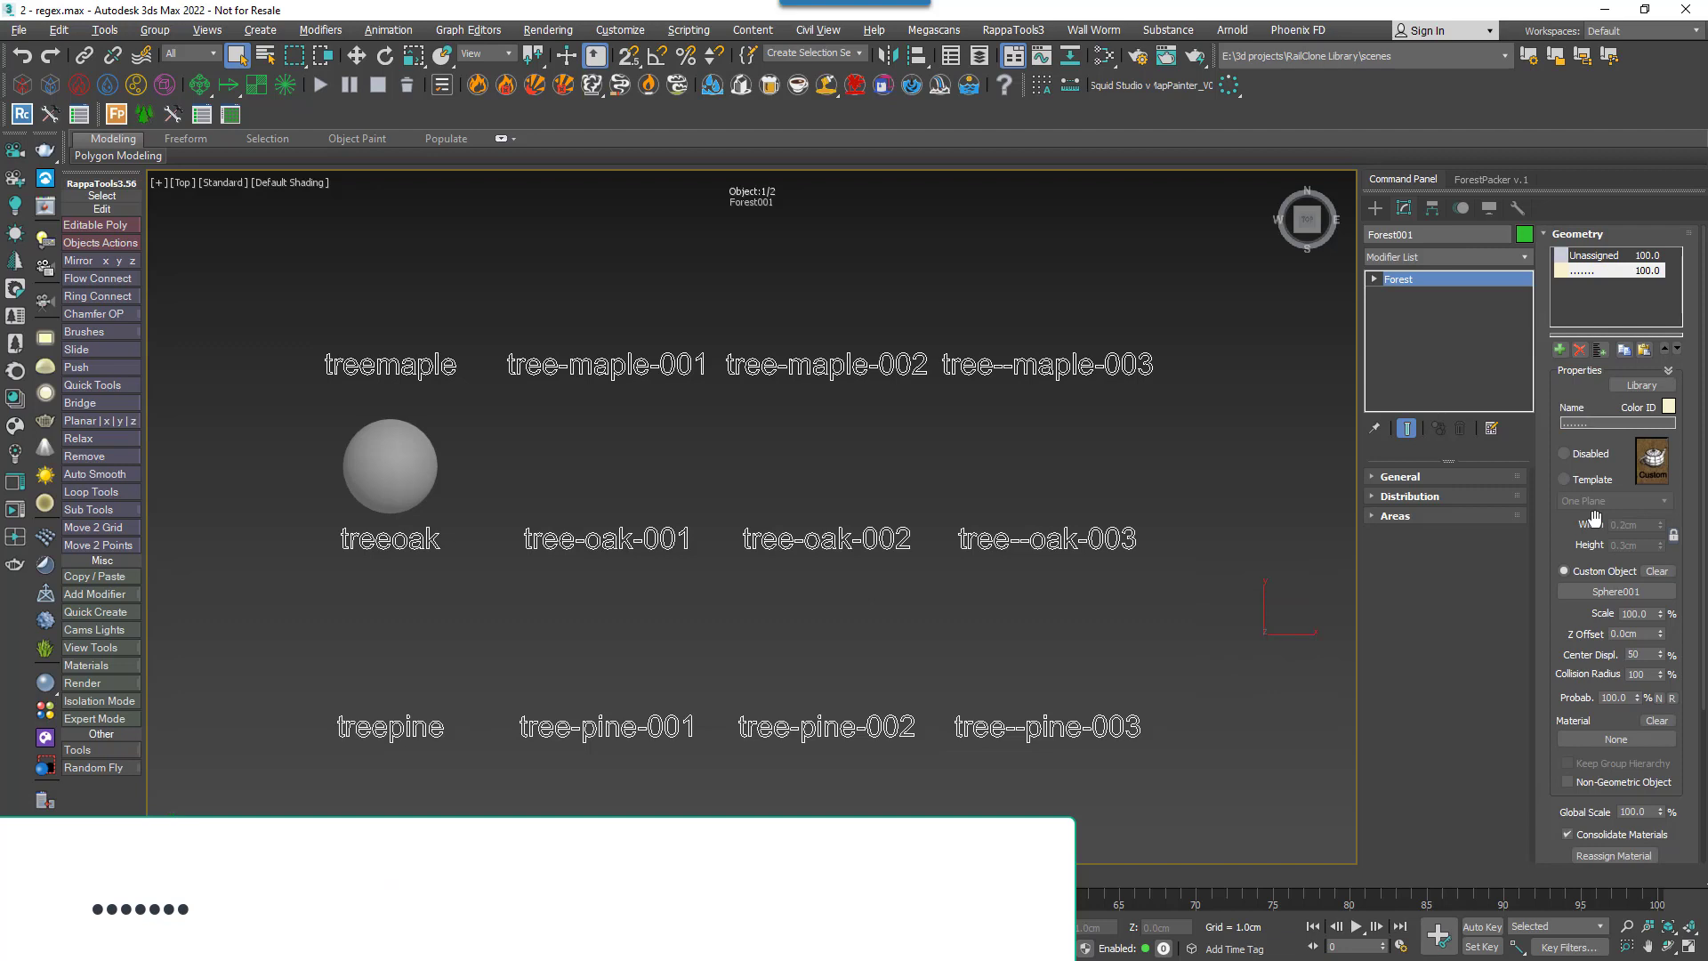
text(.)
key(Return)
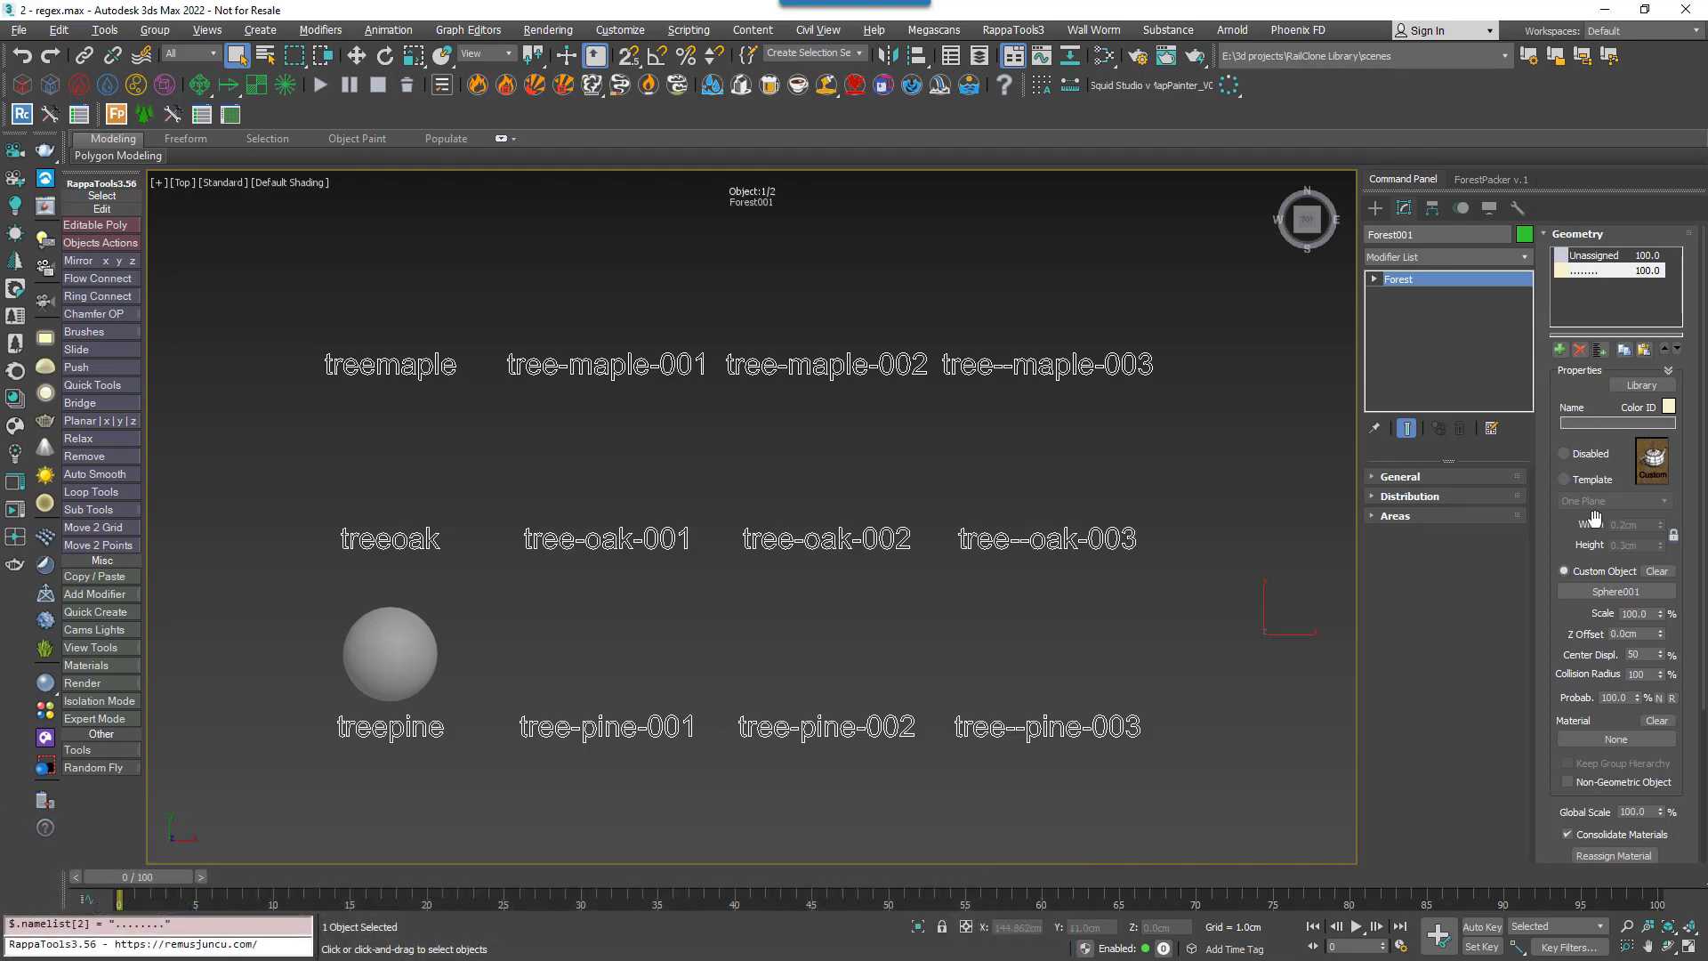
text(.*)
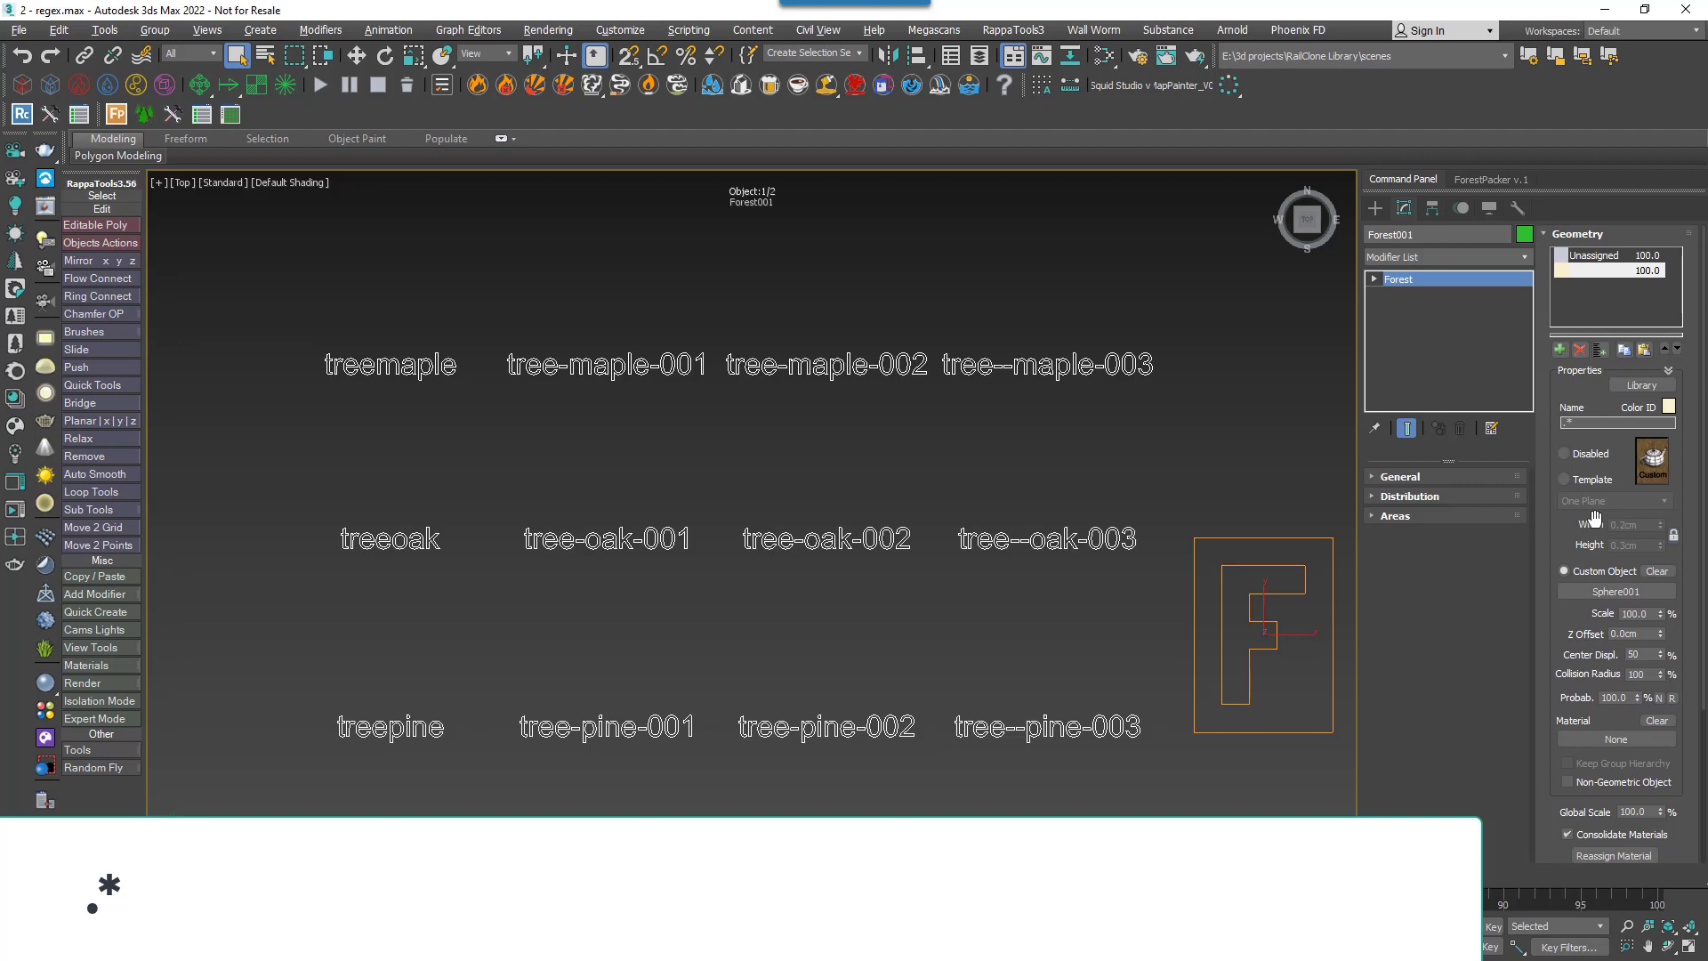
- Test the name patterns .*, .{8}, .{7} and .{7,10}, then set tree-maple.*
key(Return)
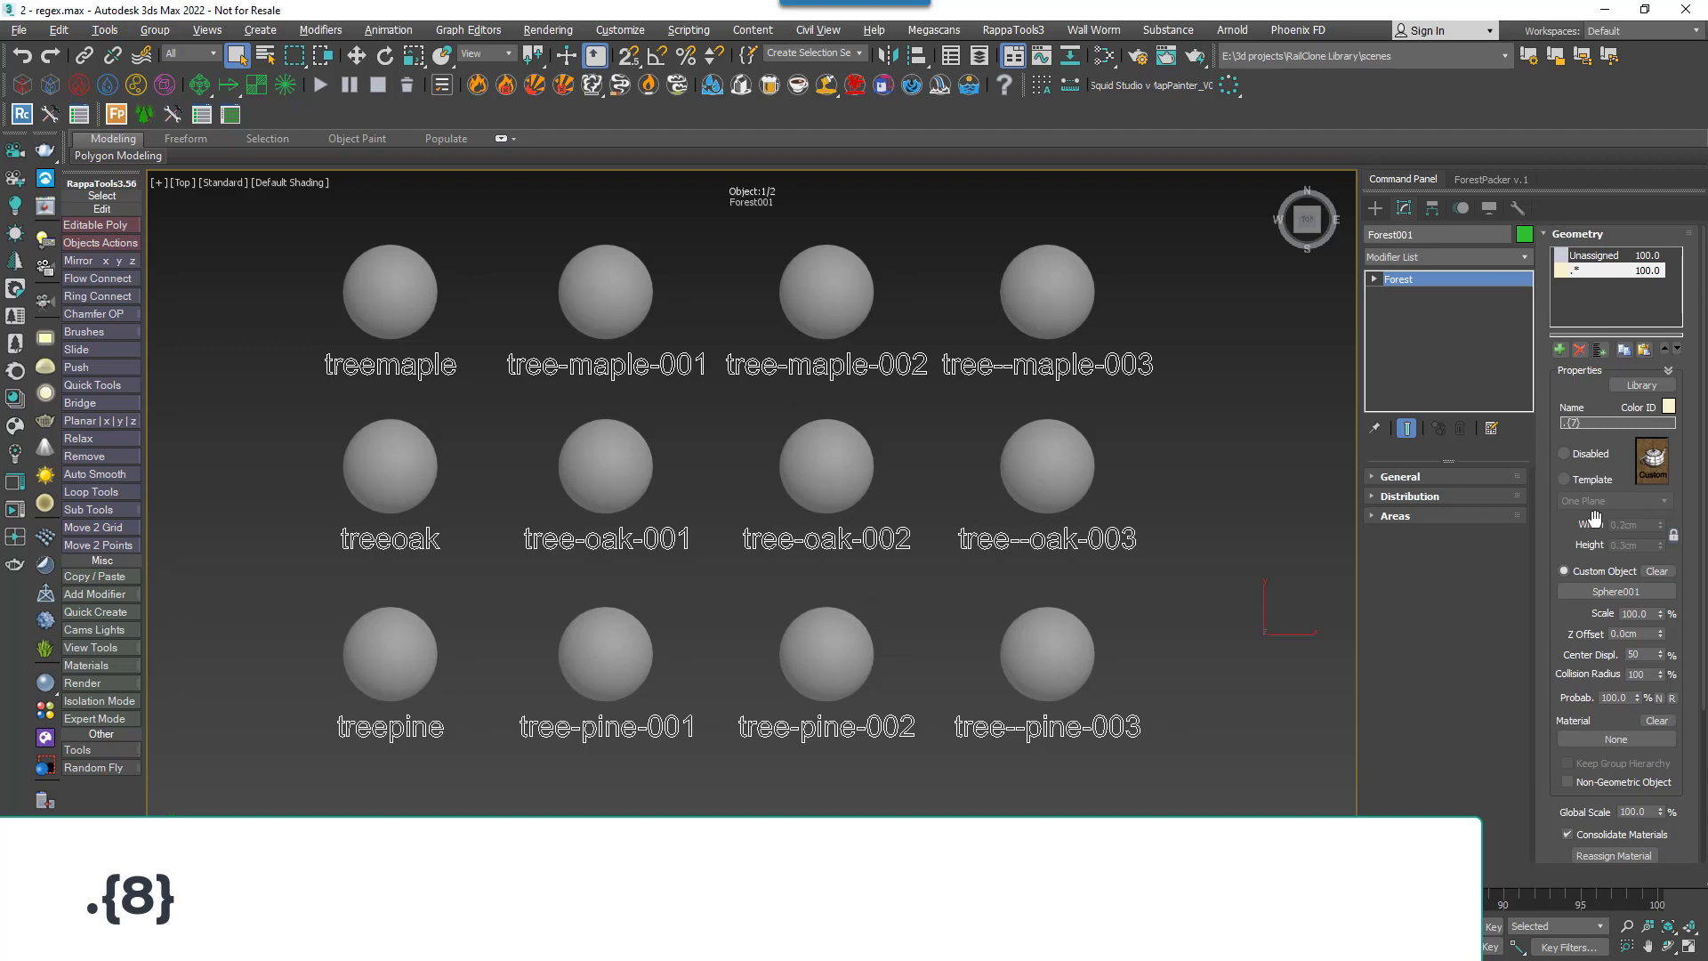
text(8})
key(Return)
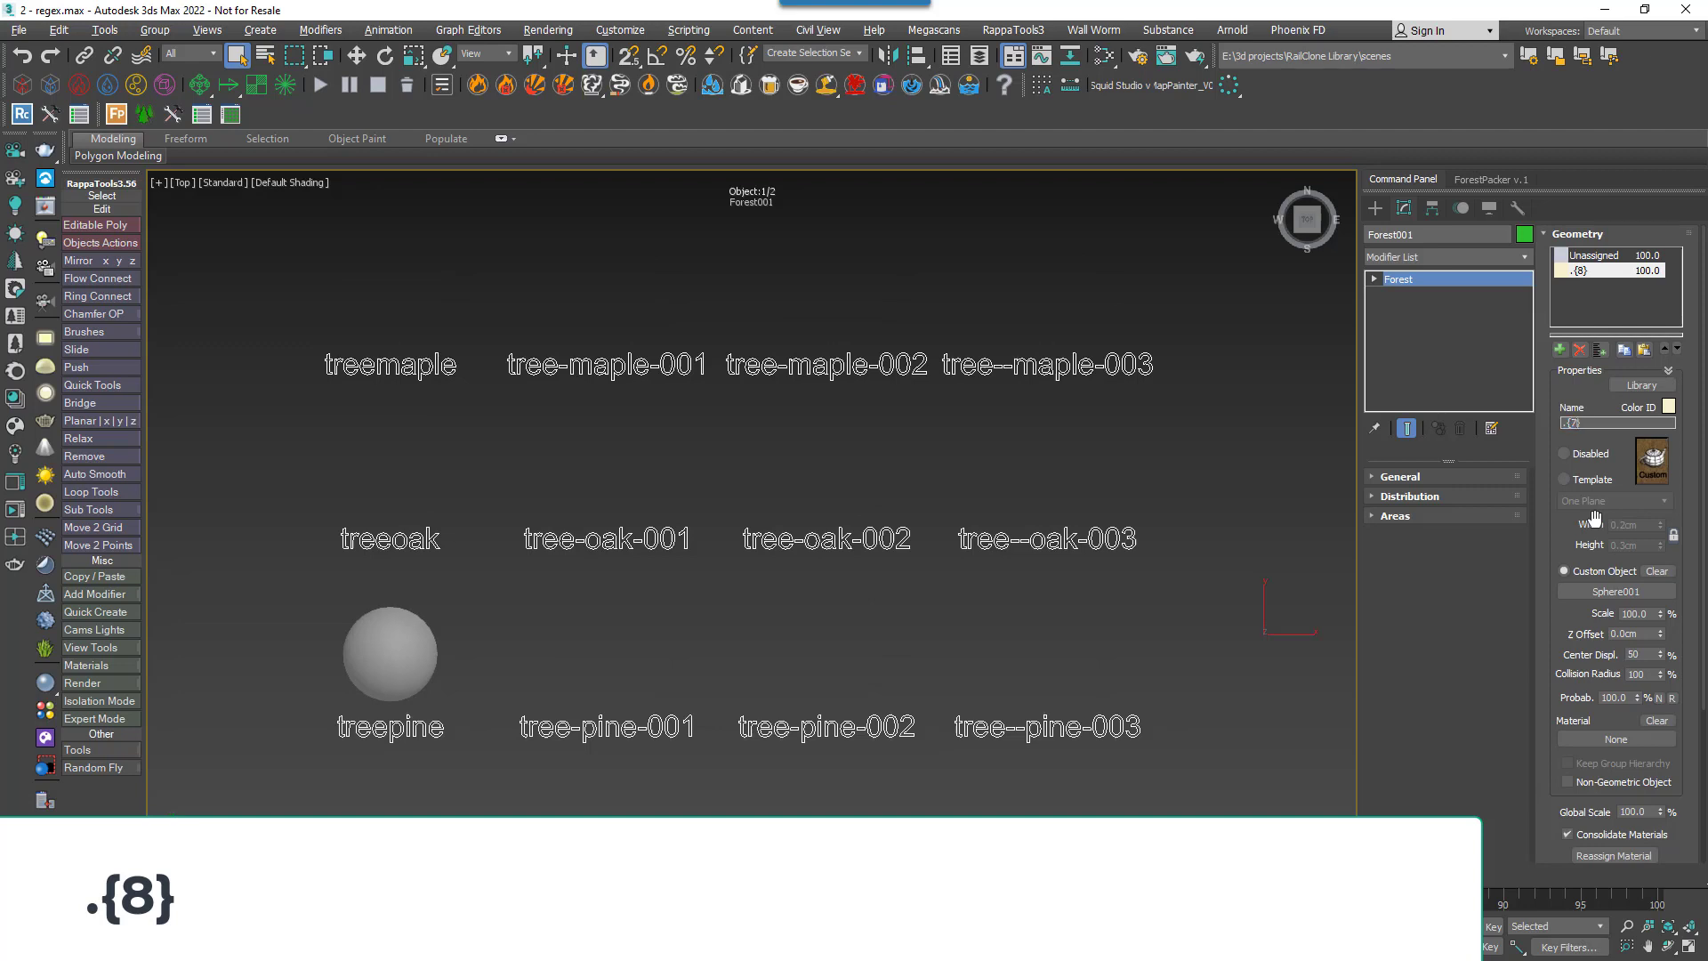
key(Return)
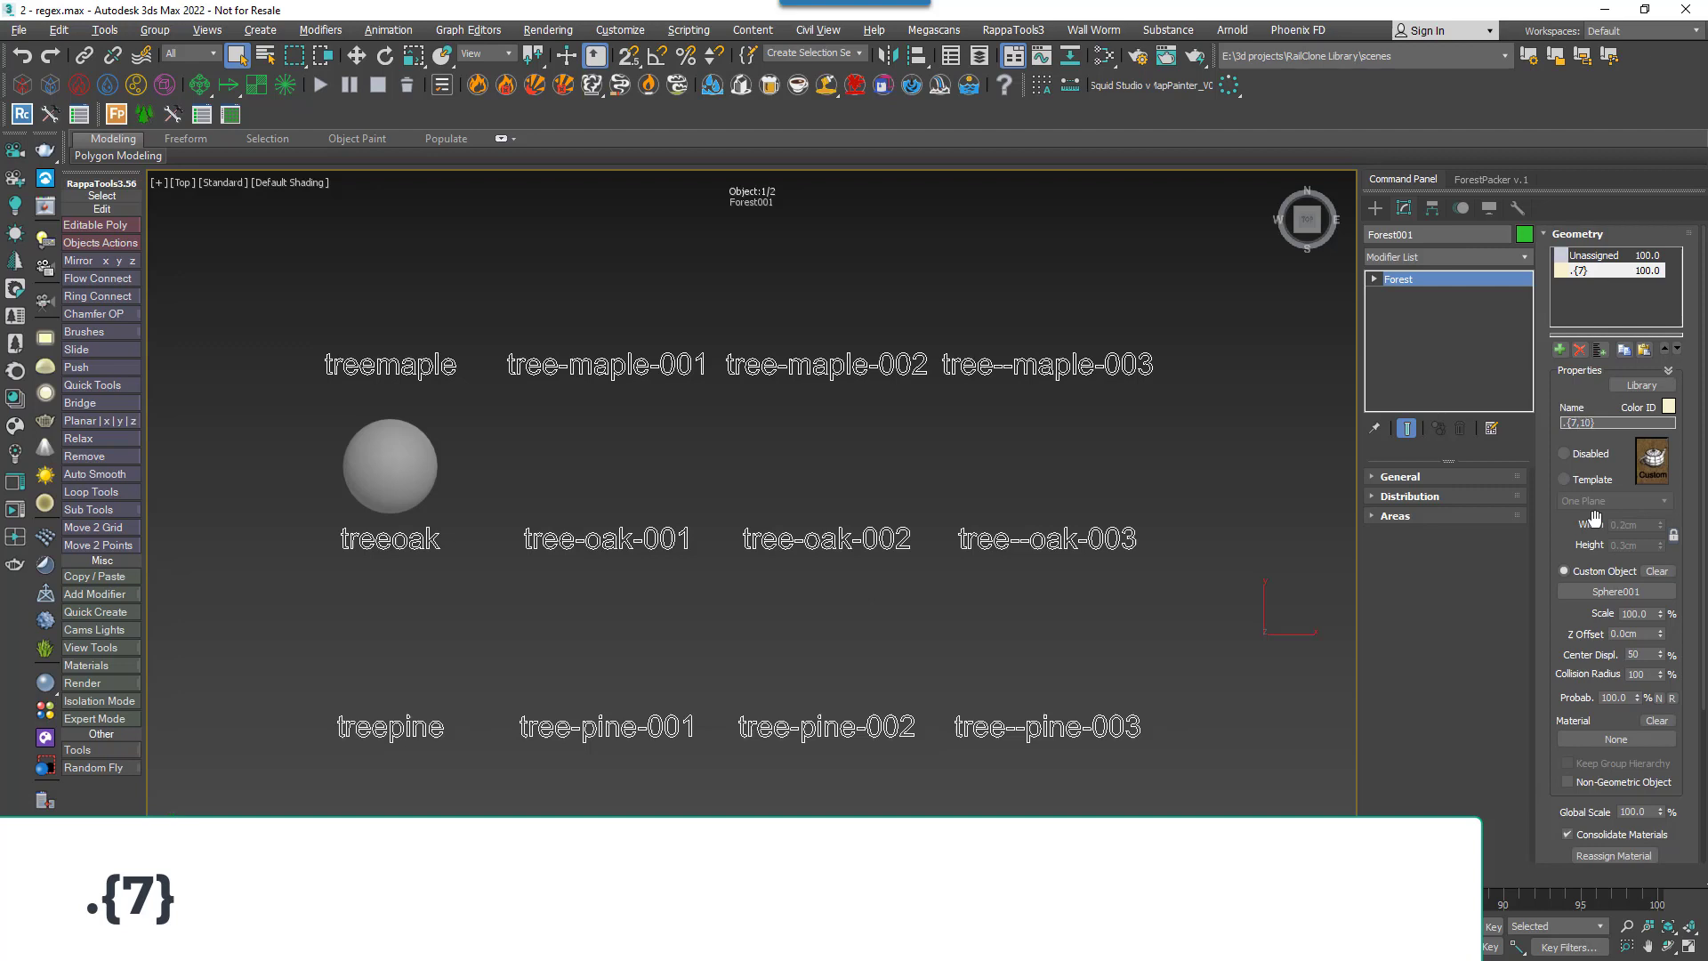
key(Return)
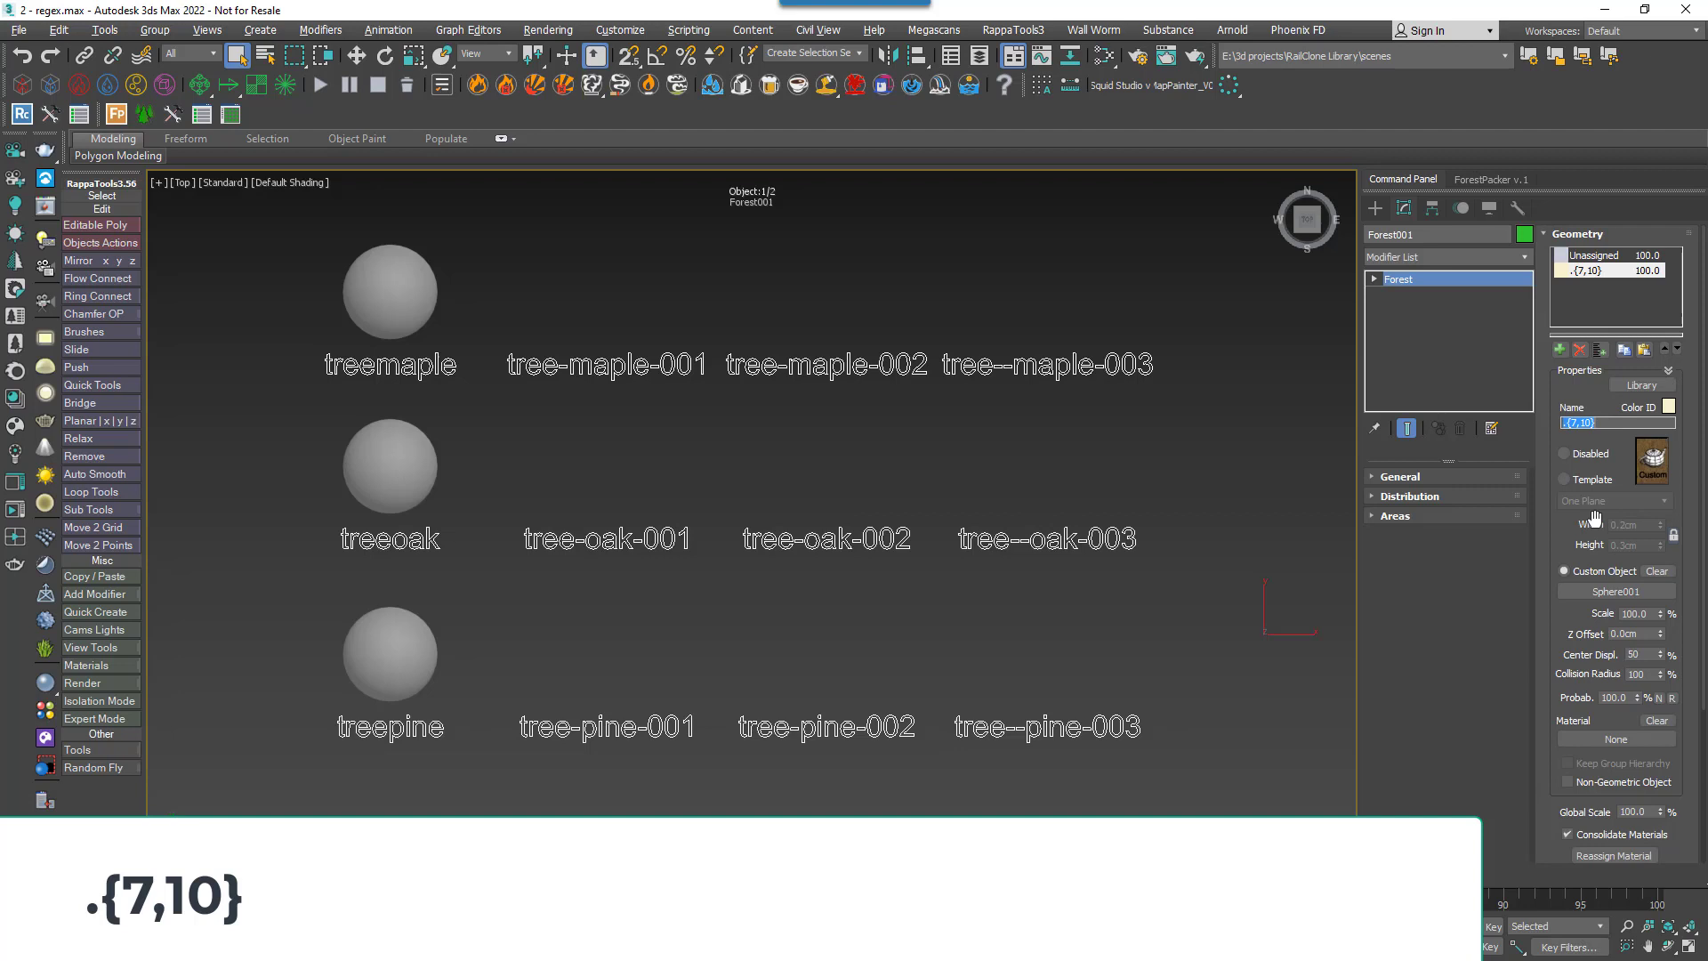
text(tree-maple.*)
key(Return)
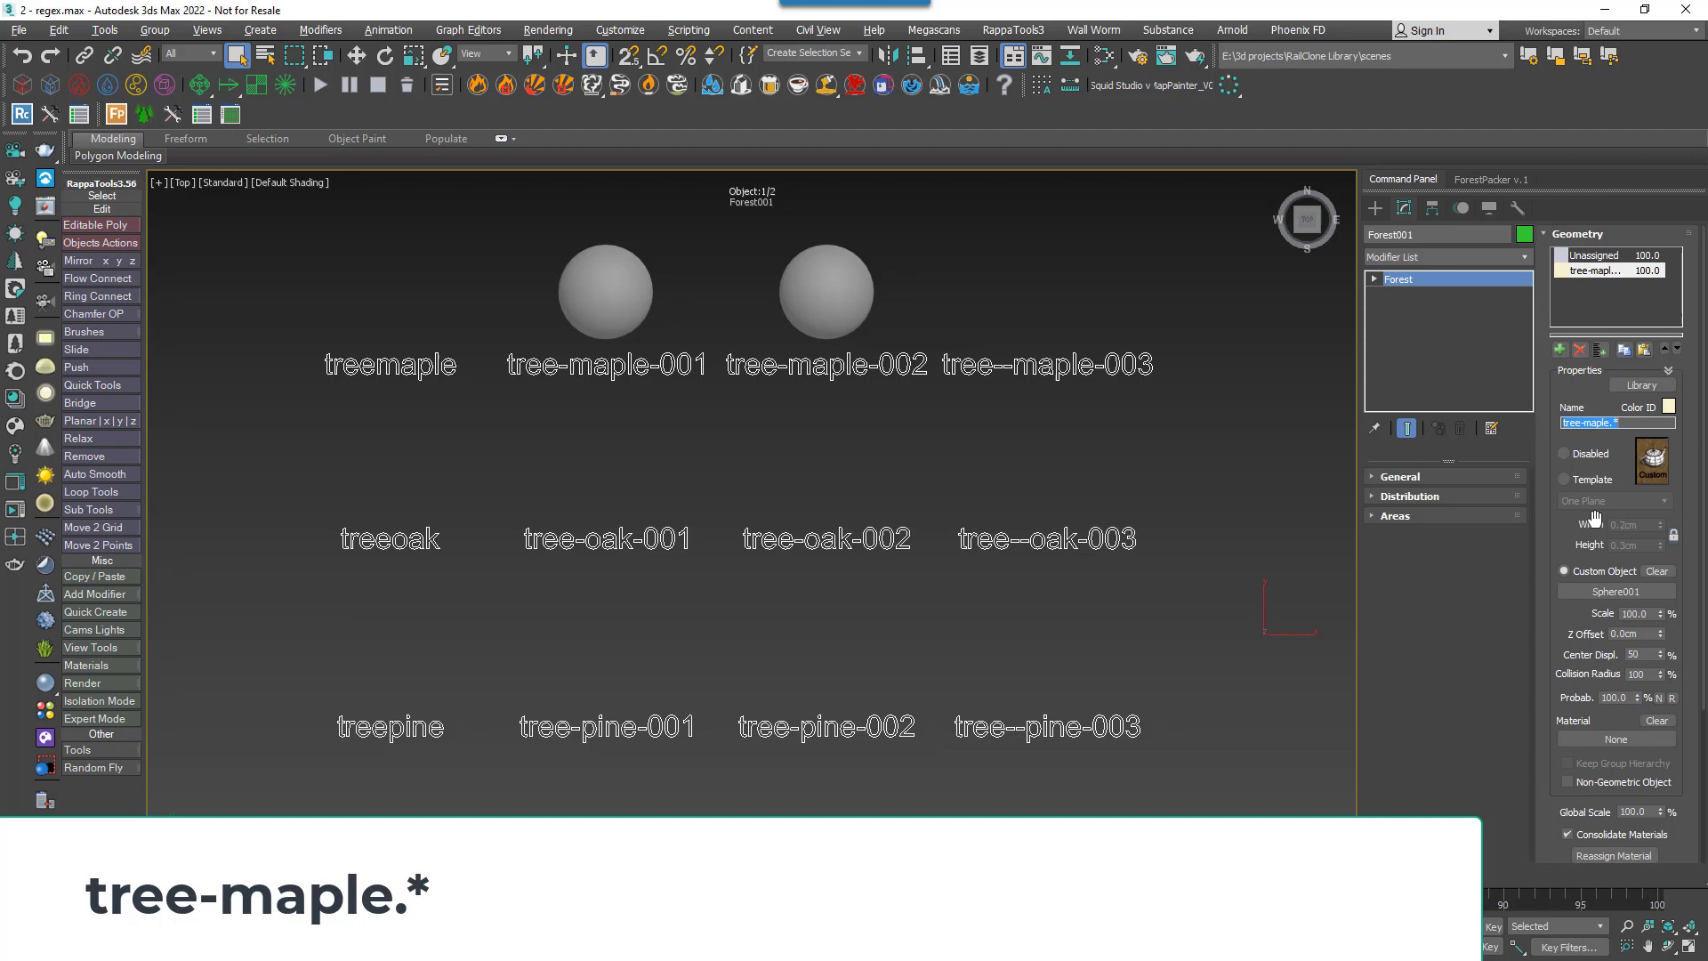
- Try the name patterns tree-*maple.* and tree-+maple.* on the geometry item
click(1595, 519)
text(*)
key(Return)
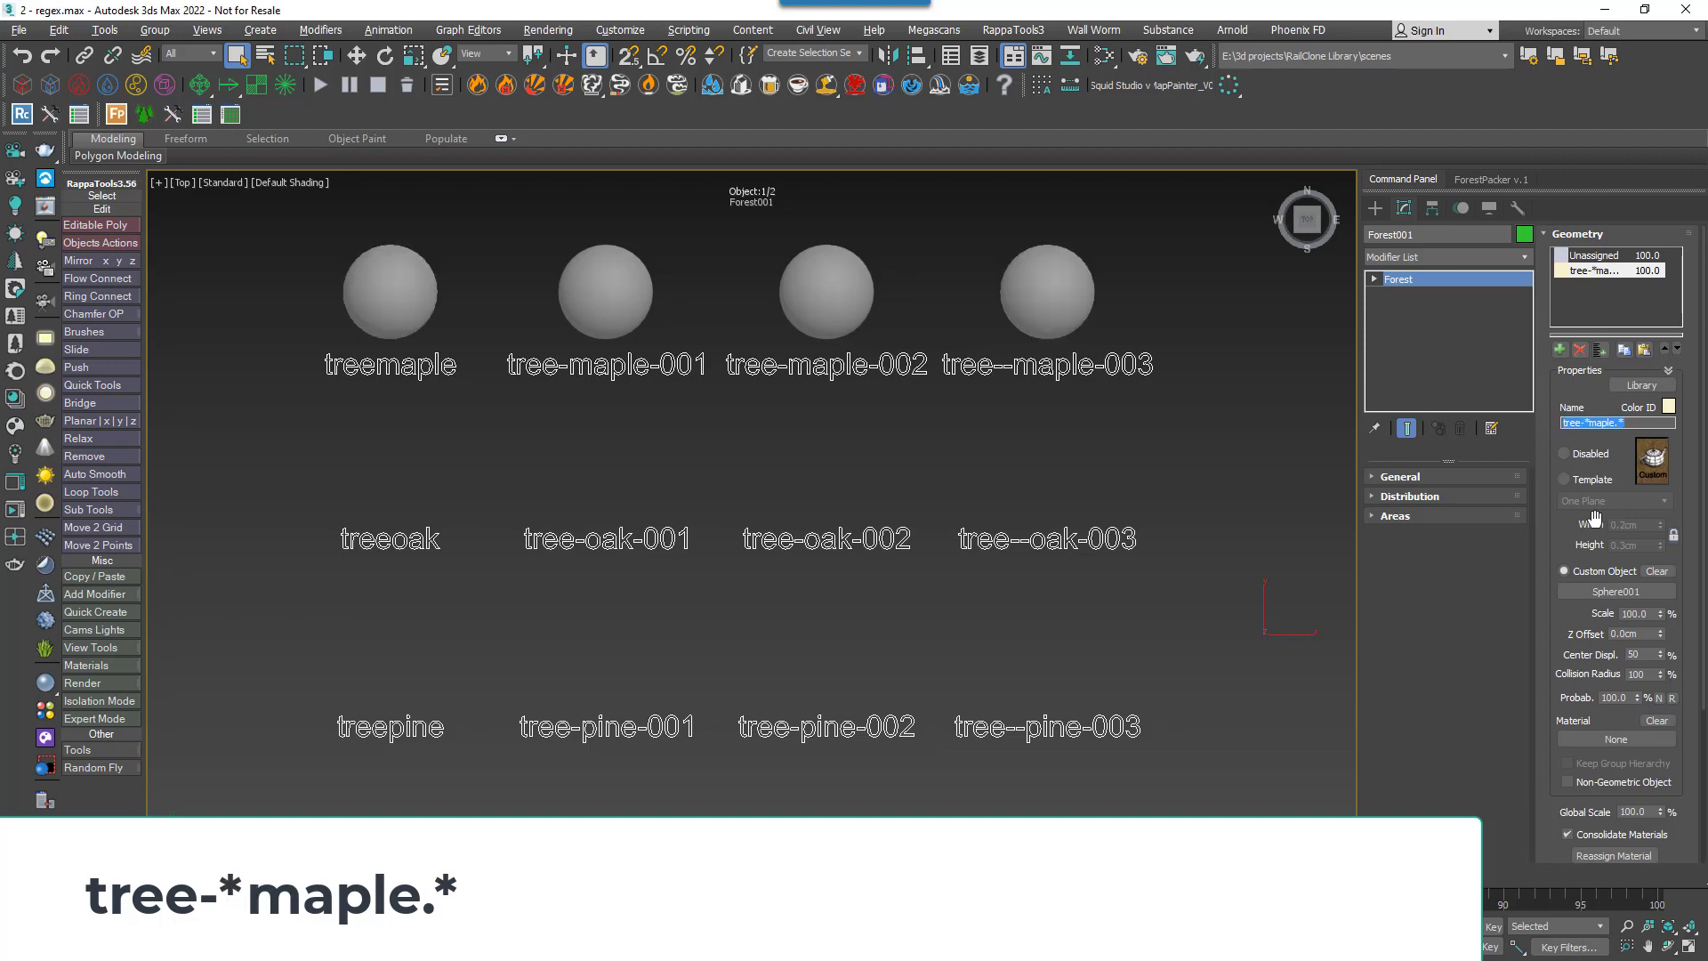
click(1595, 519)
text(+)
key(Return)
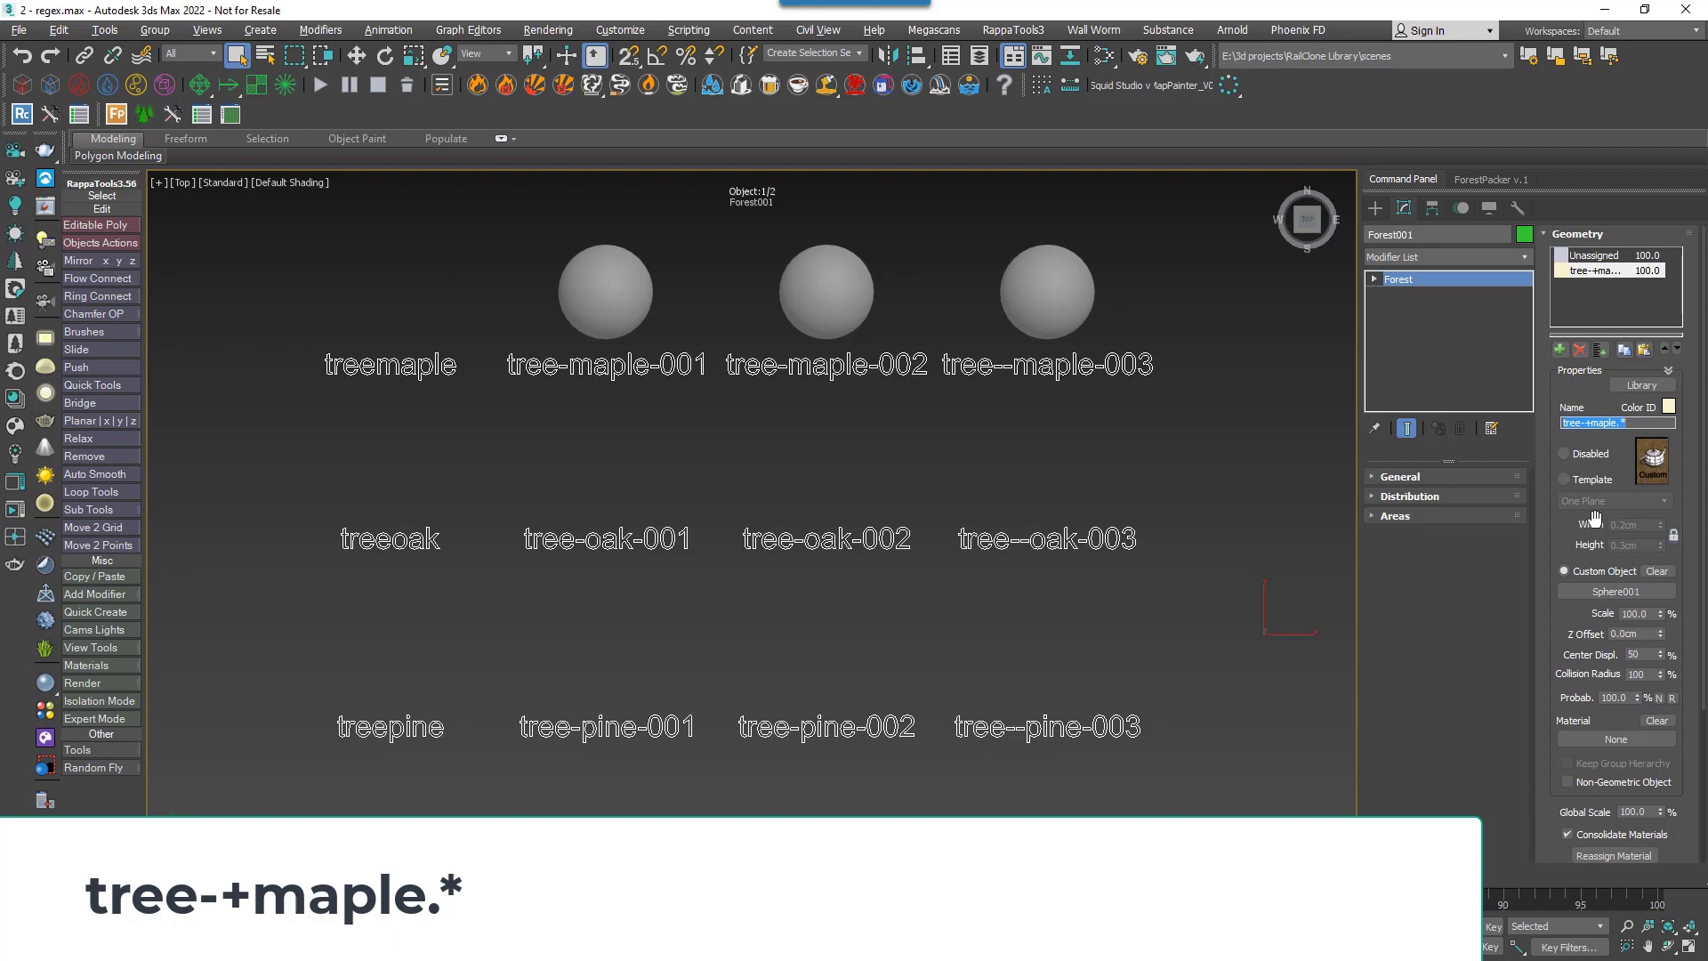
- Try tree-?maple.*, then return the pattern to tree-*maple.*
click(1594, 518)
key(BackSpace)
text(?)
key(Return)
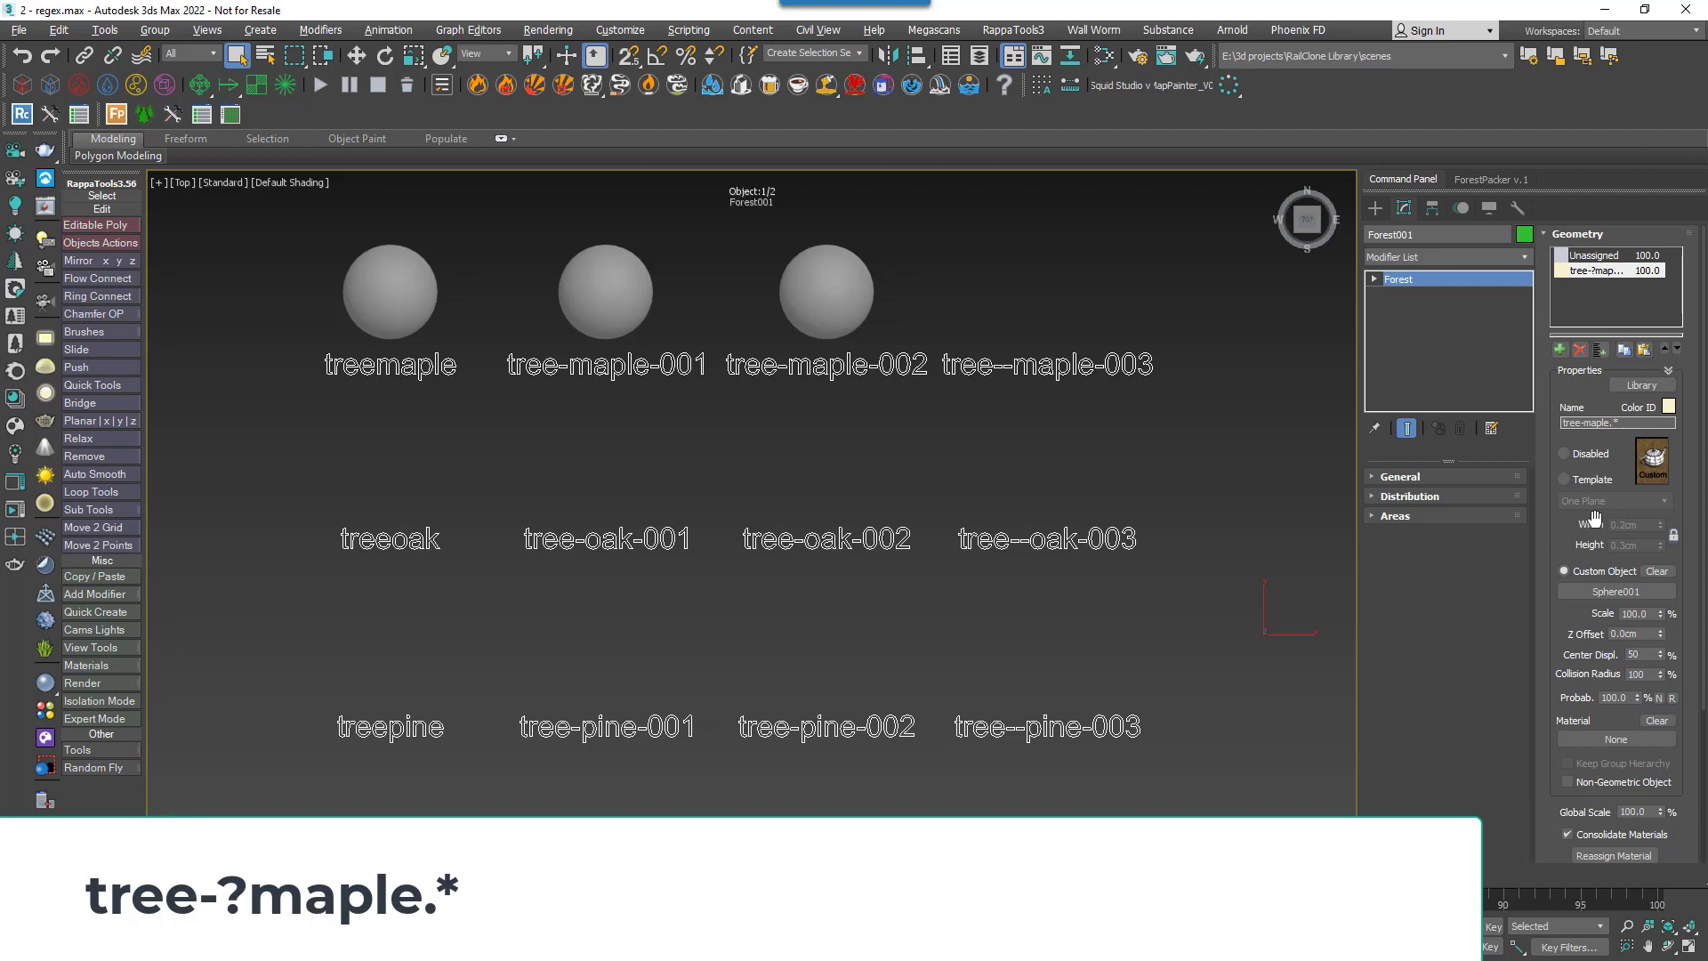
key(BackSpace)
text(*)
key(Return)
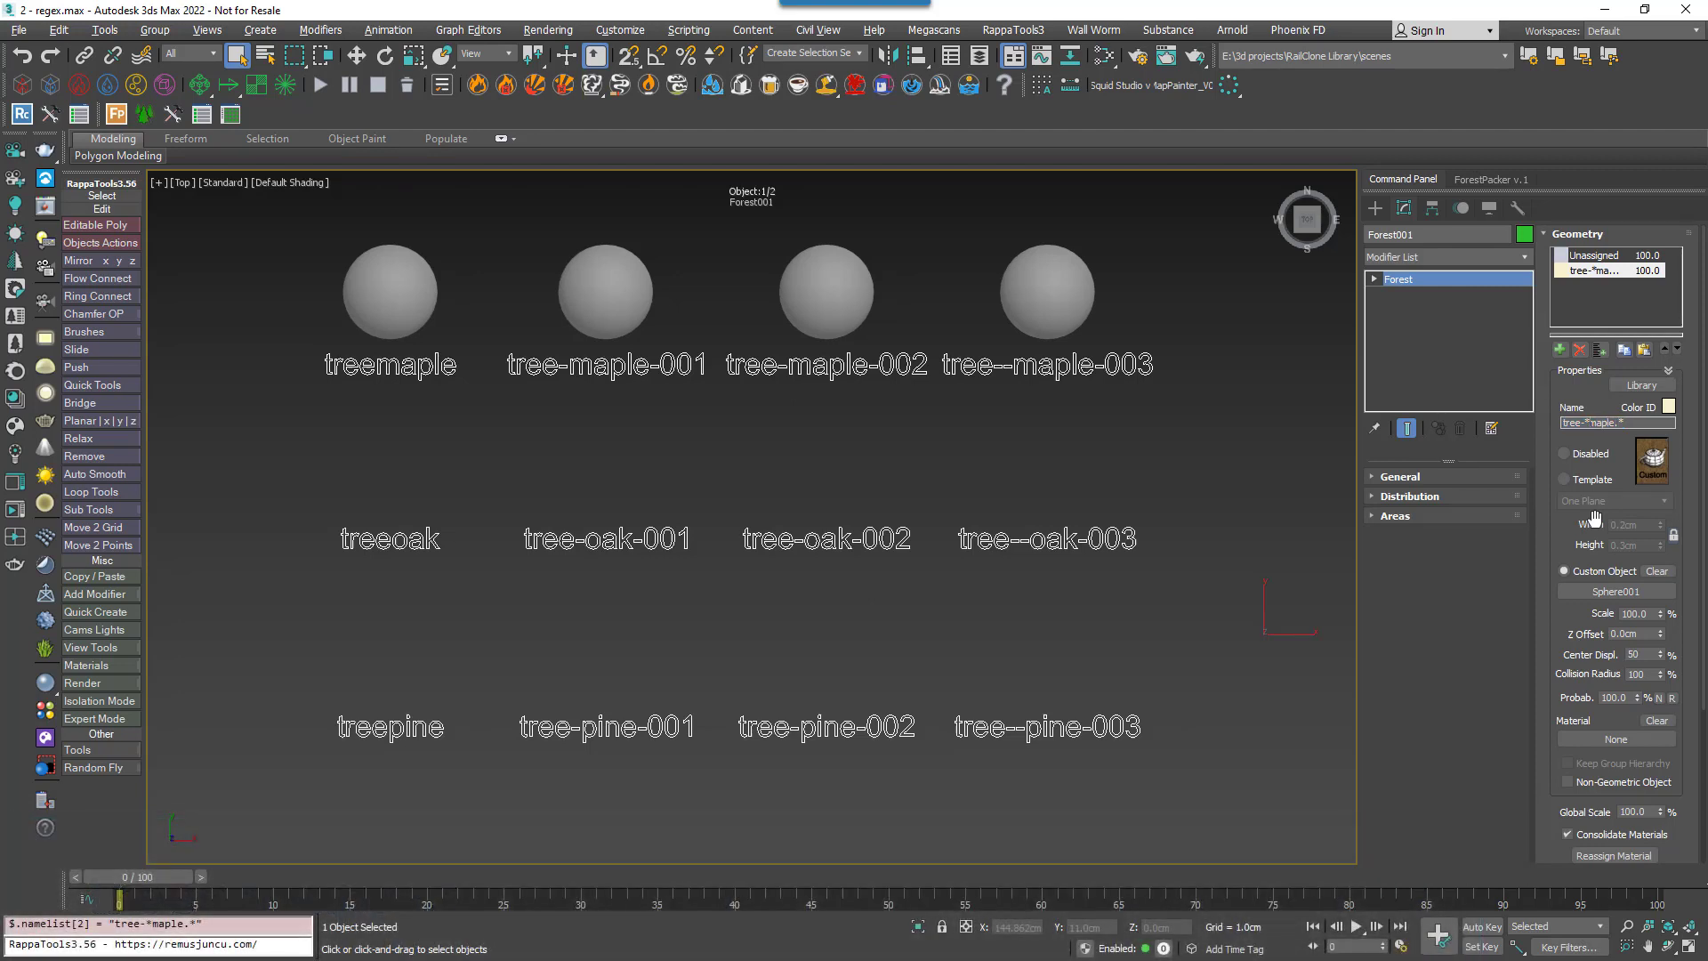
- Apply the pattern tree-*(maple|oak).* to sphere maples and oaks, then clear the field
text((maple|oak)
key(Return)
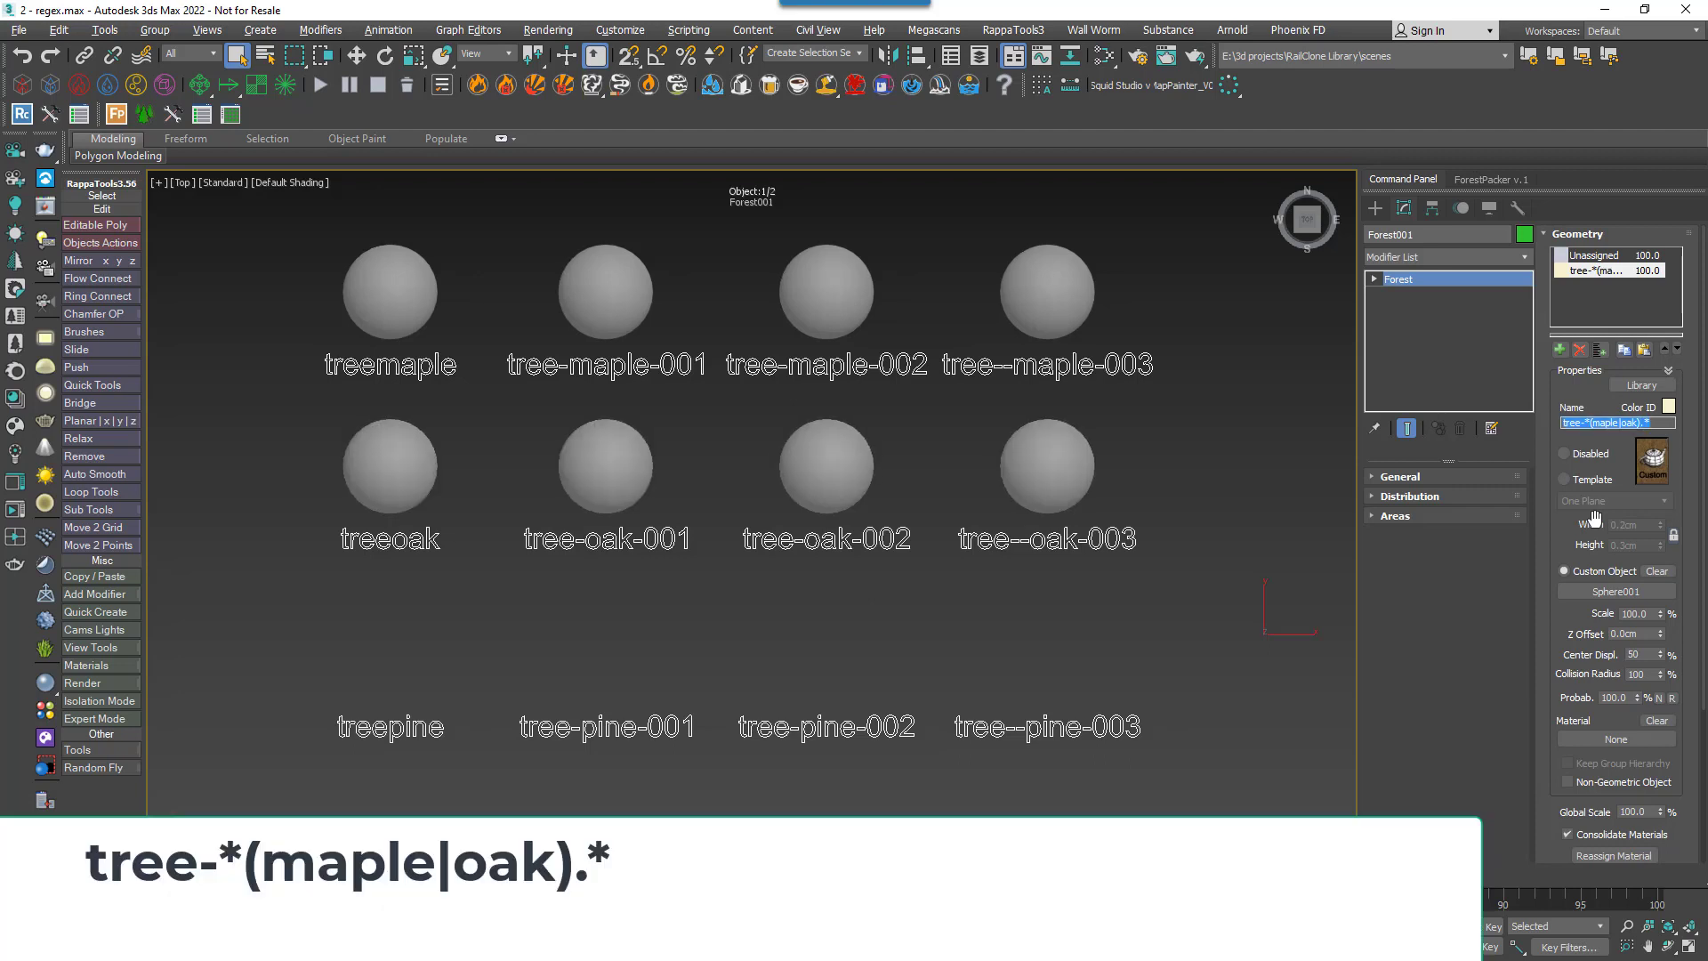
click(1594, 518)
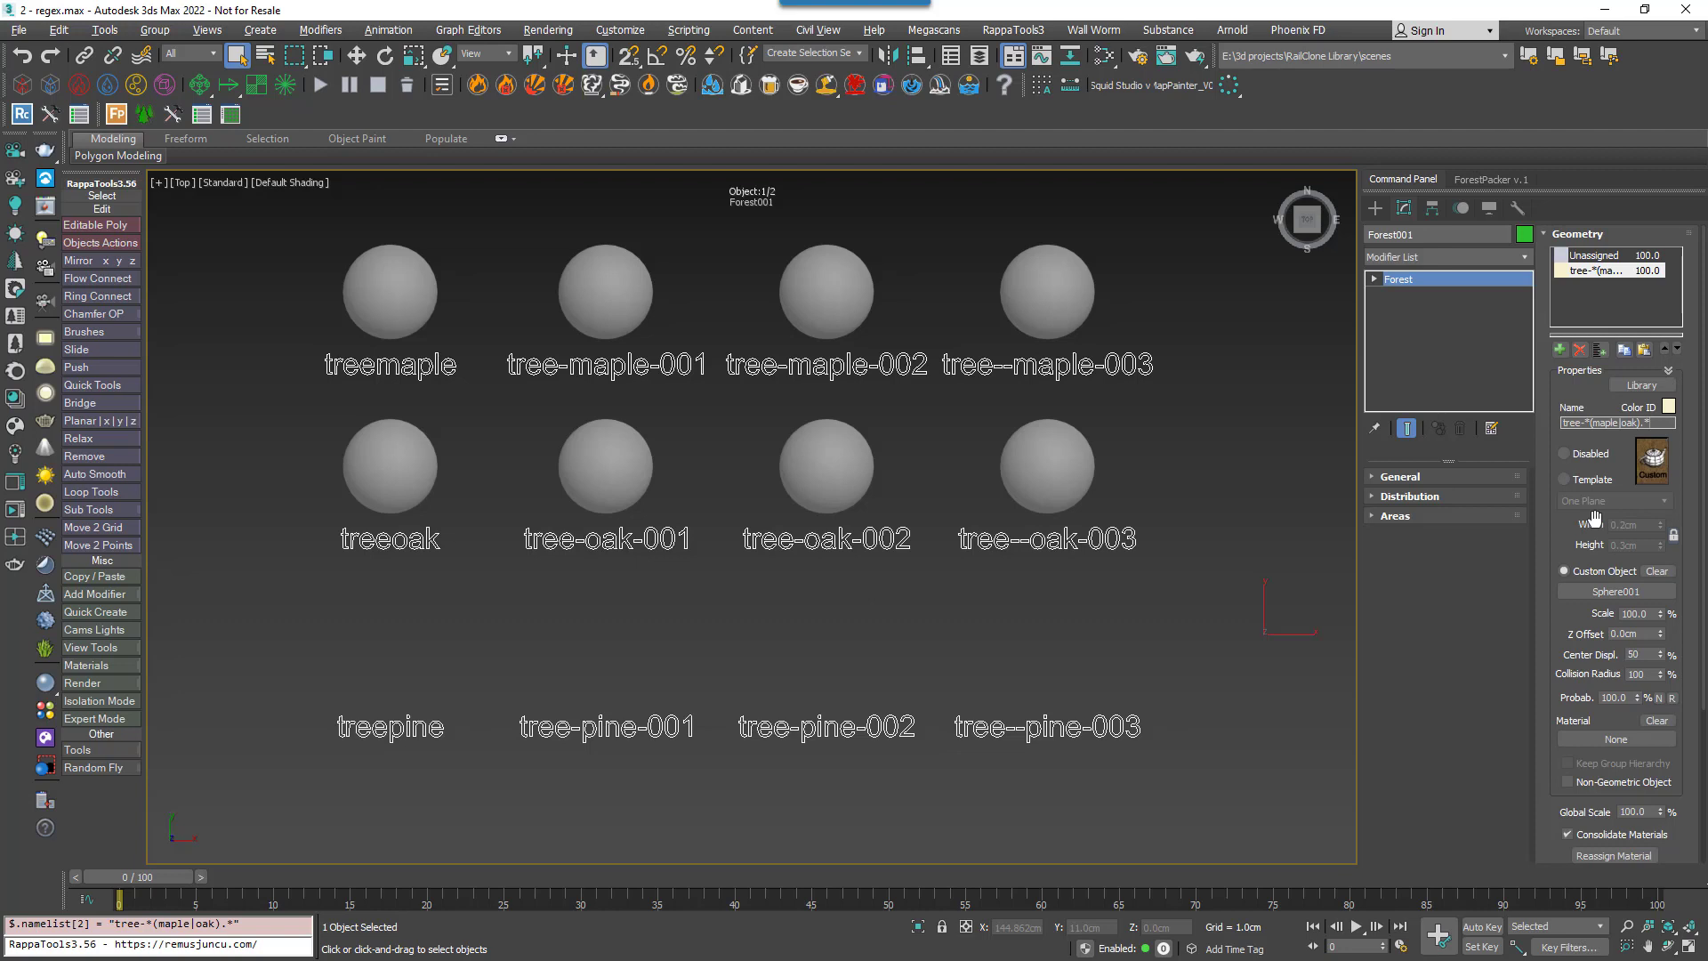
key(BackSpace)
key(BackSpace)
key(BackSpace)
key(BackSpace)
key(BackSpace)
key(BackSpace)
key(BackSpace)
key(BackSpace)
key(BackSpace)
key(BackSpace)
key(BackSpace)
key(BackSpace)
key(BackSpace)
key(BackSpace)
key(BackSpace)
key(BackSpace)
key(BackSpace)
key(BackSpace)
key(BackSpace)
- Apply the item name pattern \w*-\w*-\d* to Forest001
text(\w*-\w*-\d)
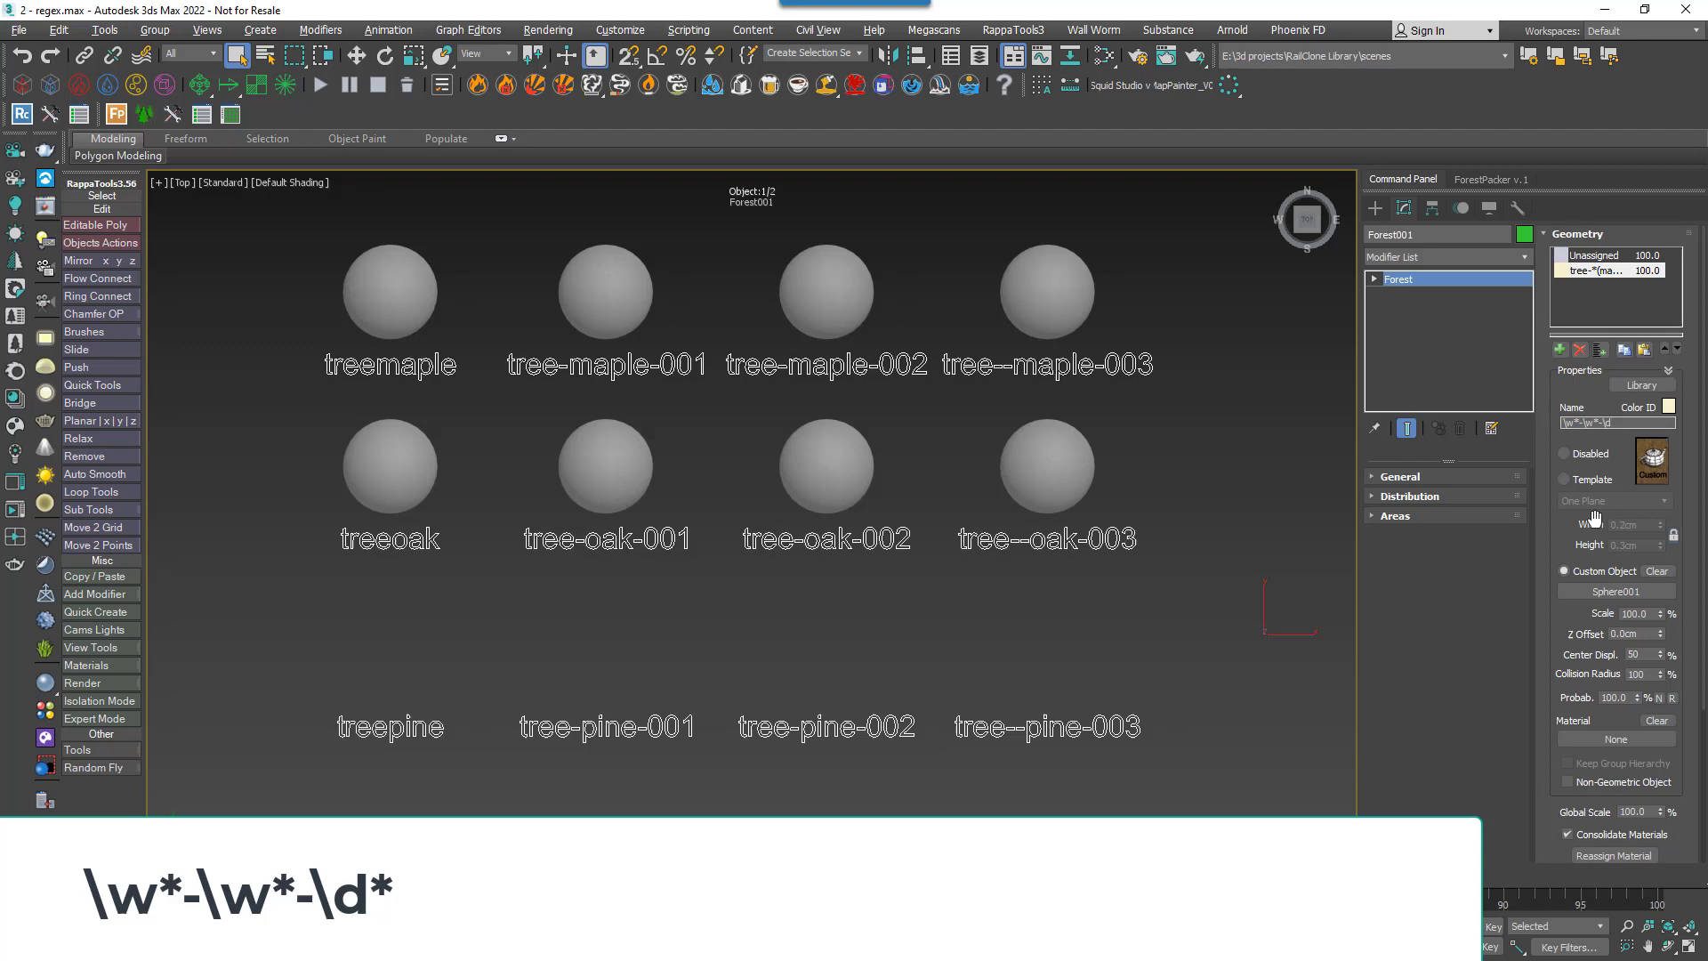
text(*)
key(Return)
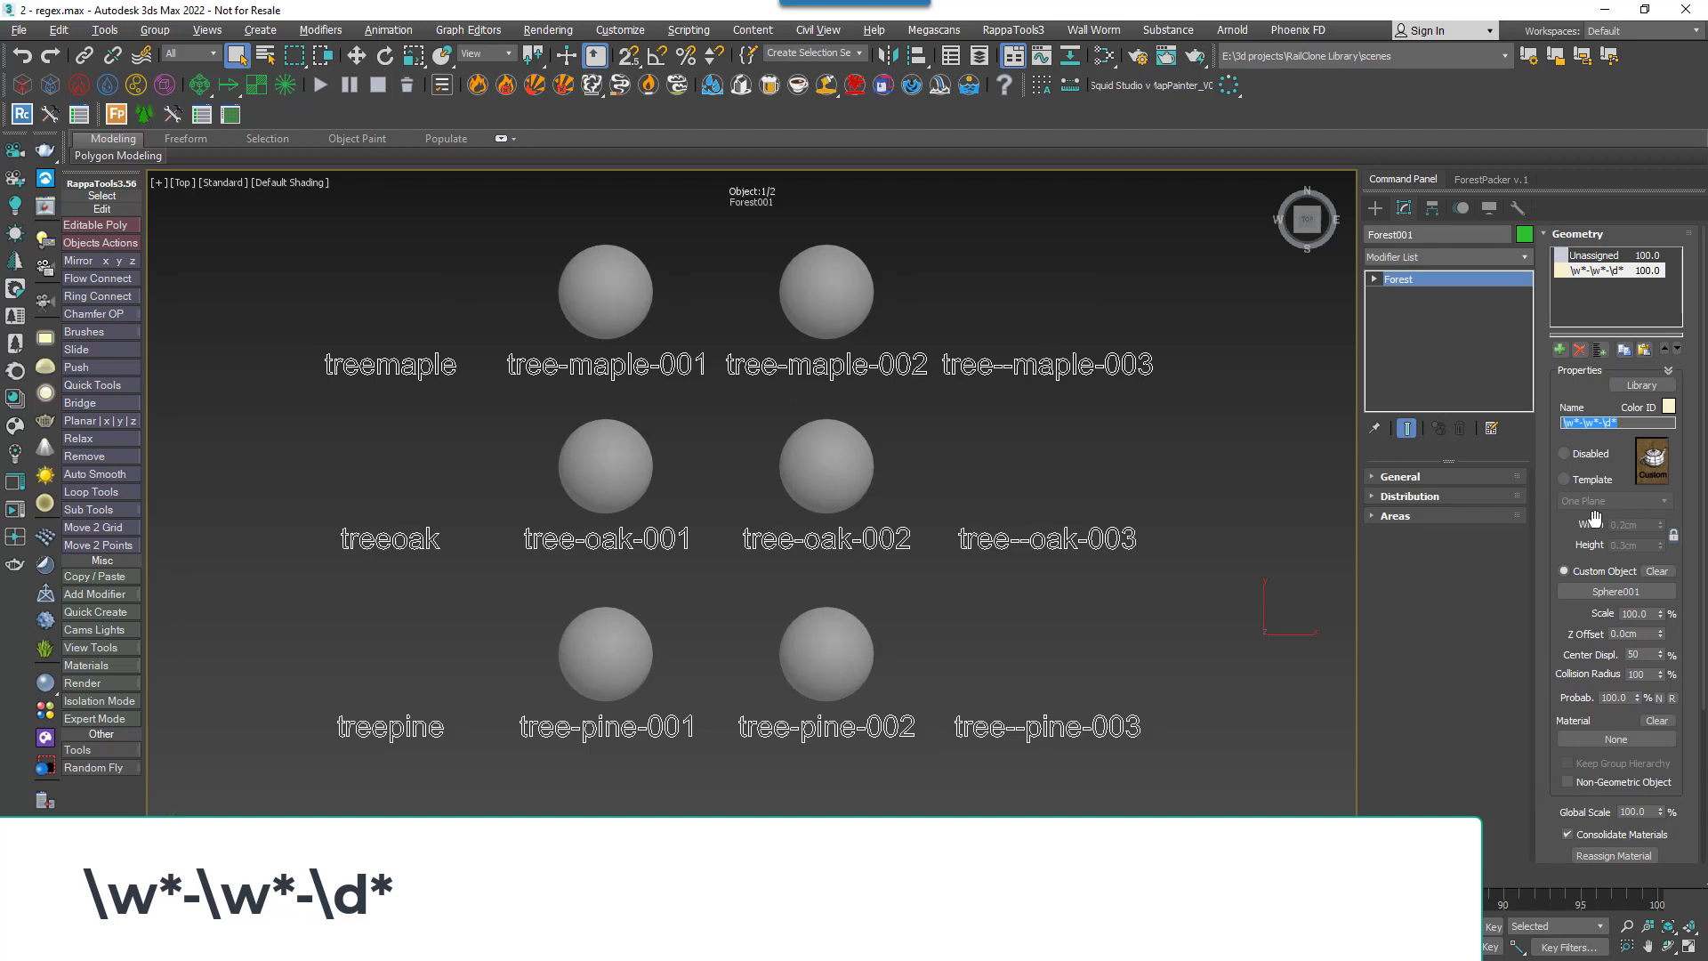
- Change the pattern to \w*-+\w*-\d* so all nine numbered markers get spheres
click(1594, 518)
text(+)
key(Return)
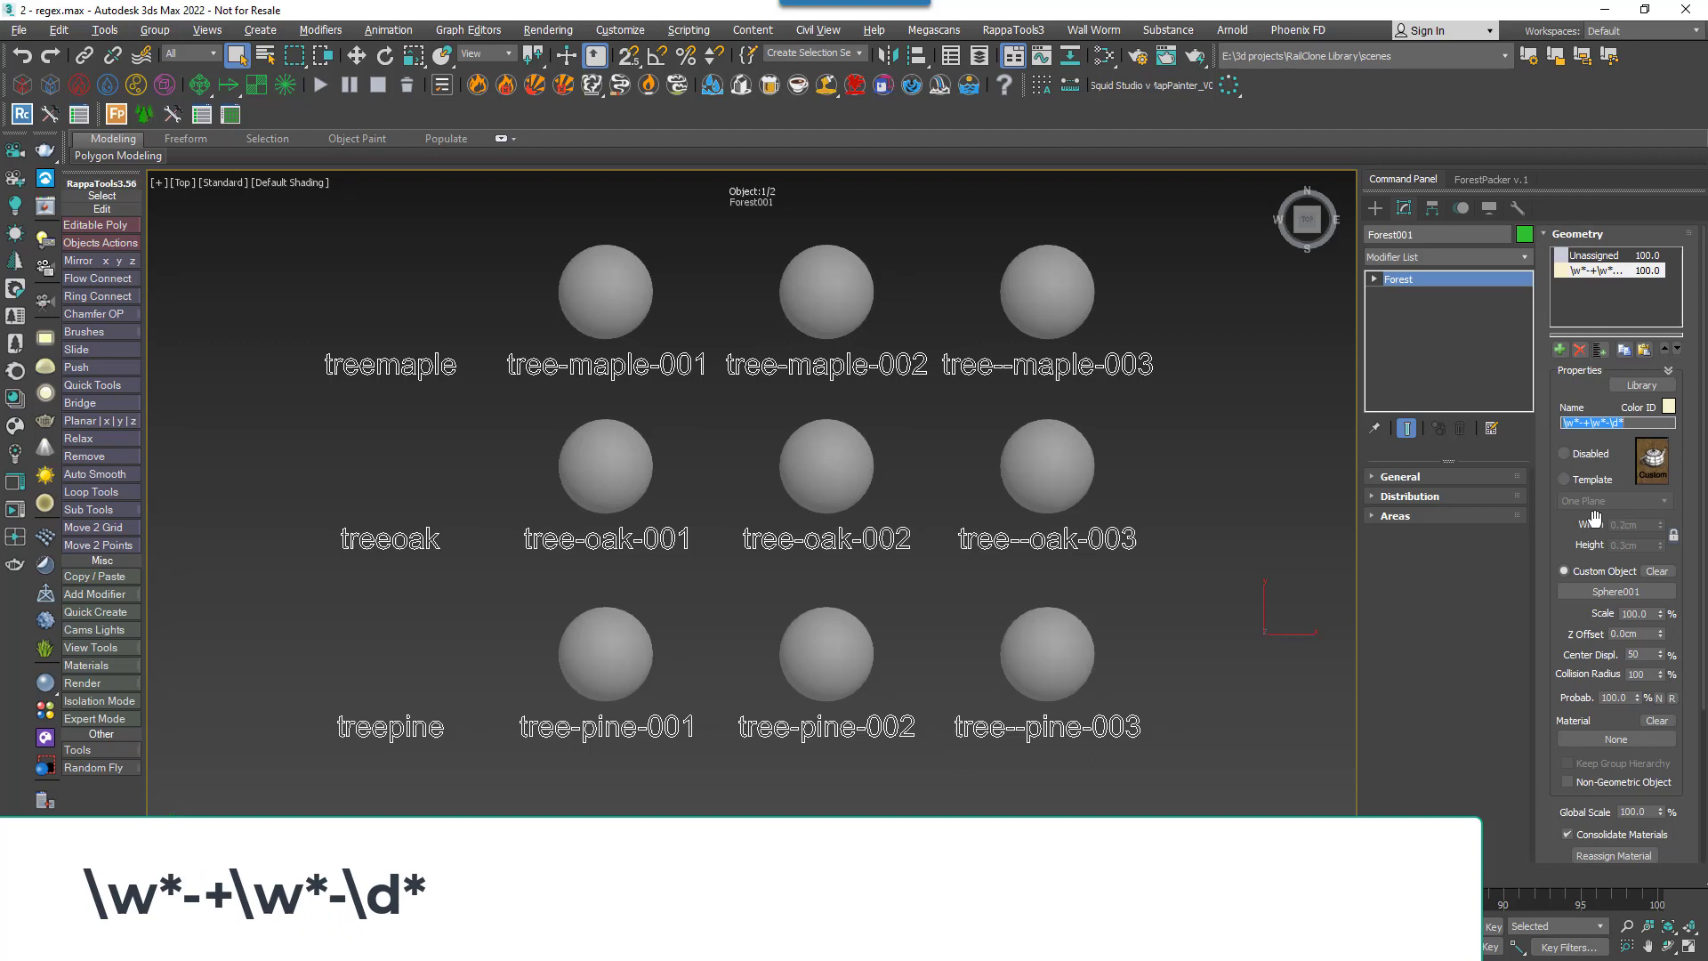
click(1593, 519)
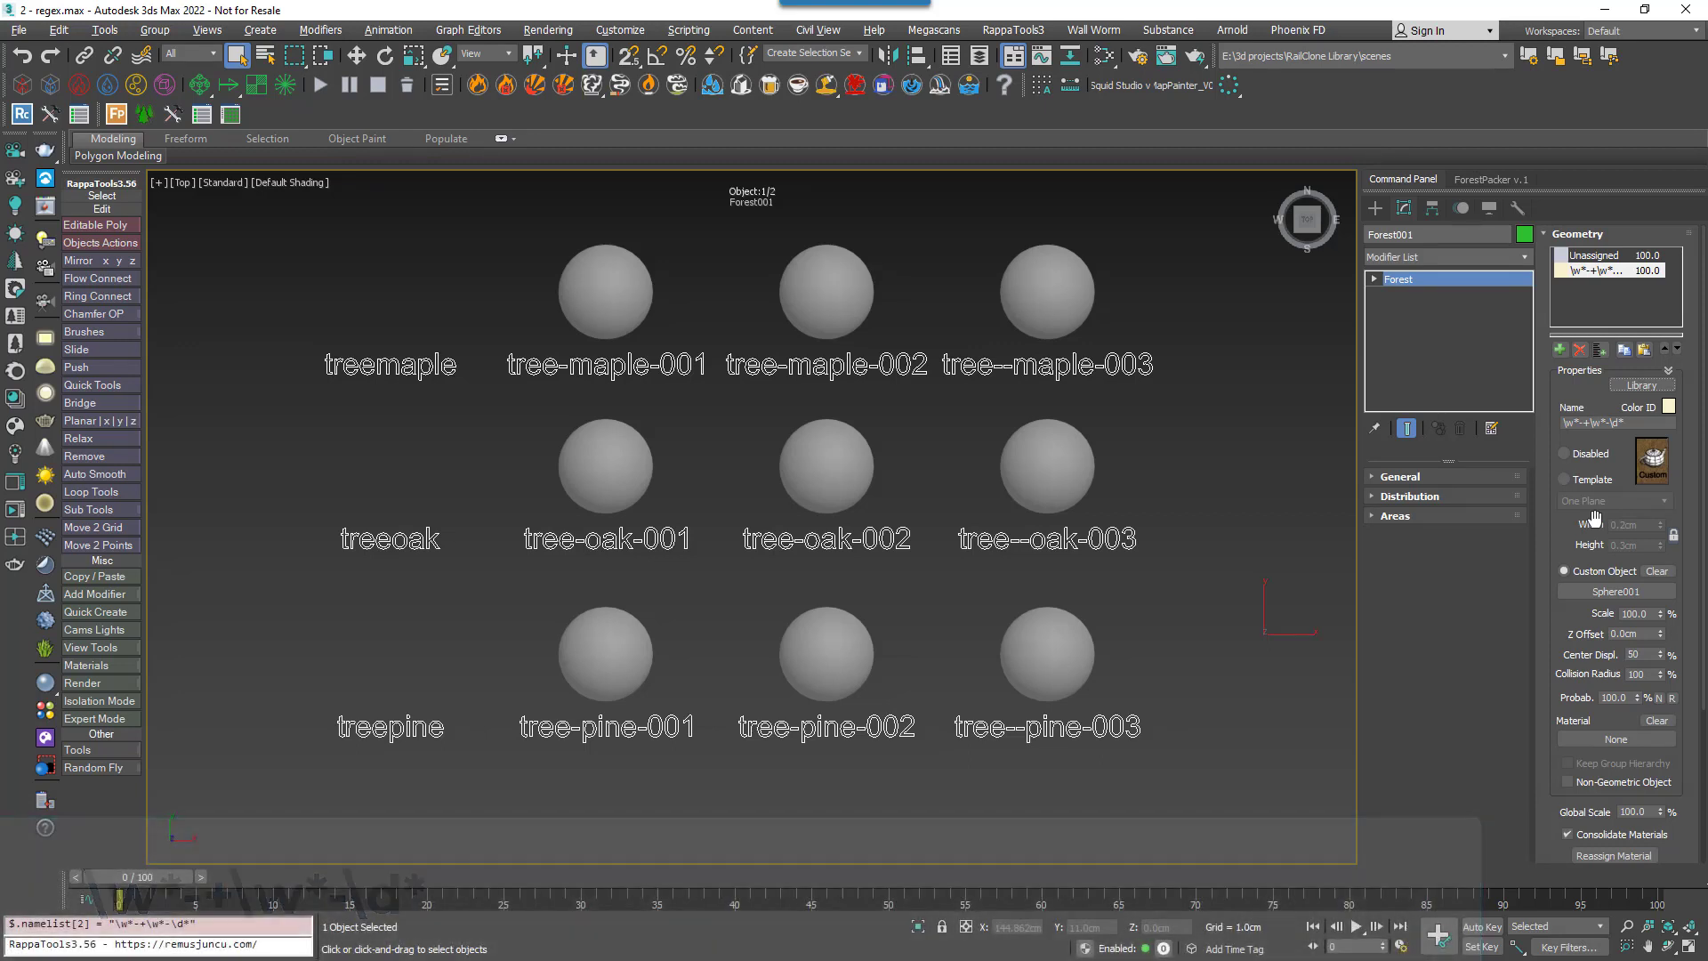
- Replace the item name pattern with .*[2-3] and apply it
drag(1625, 423, 1547, 438)
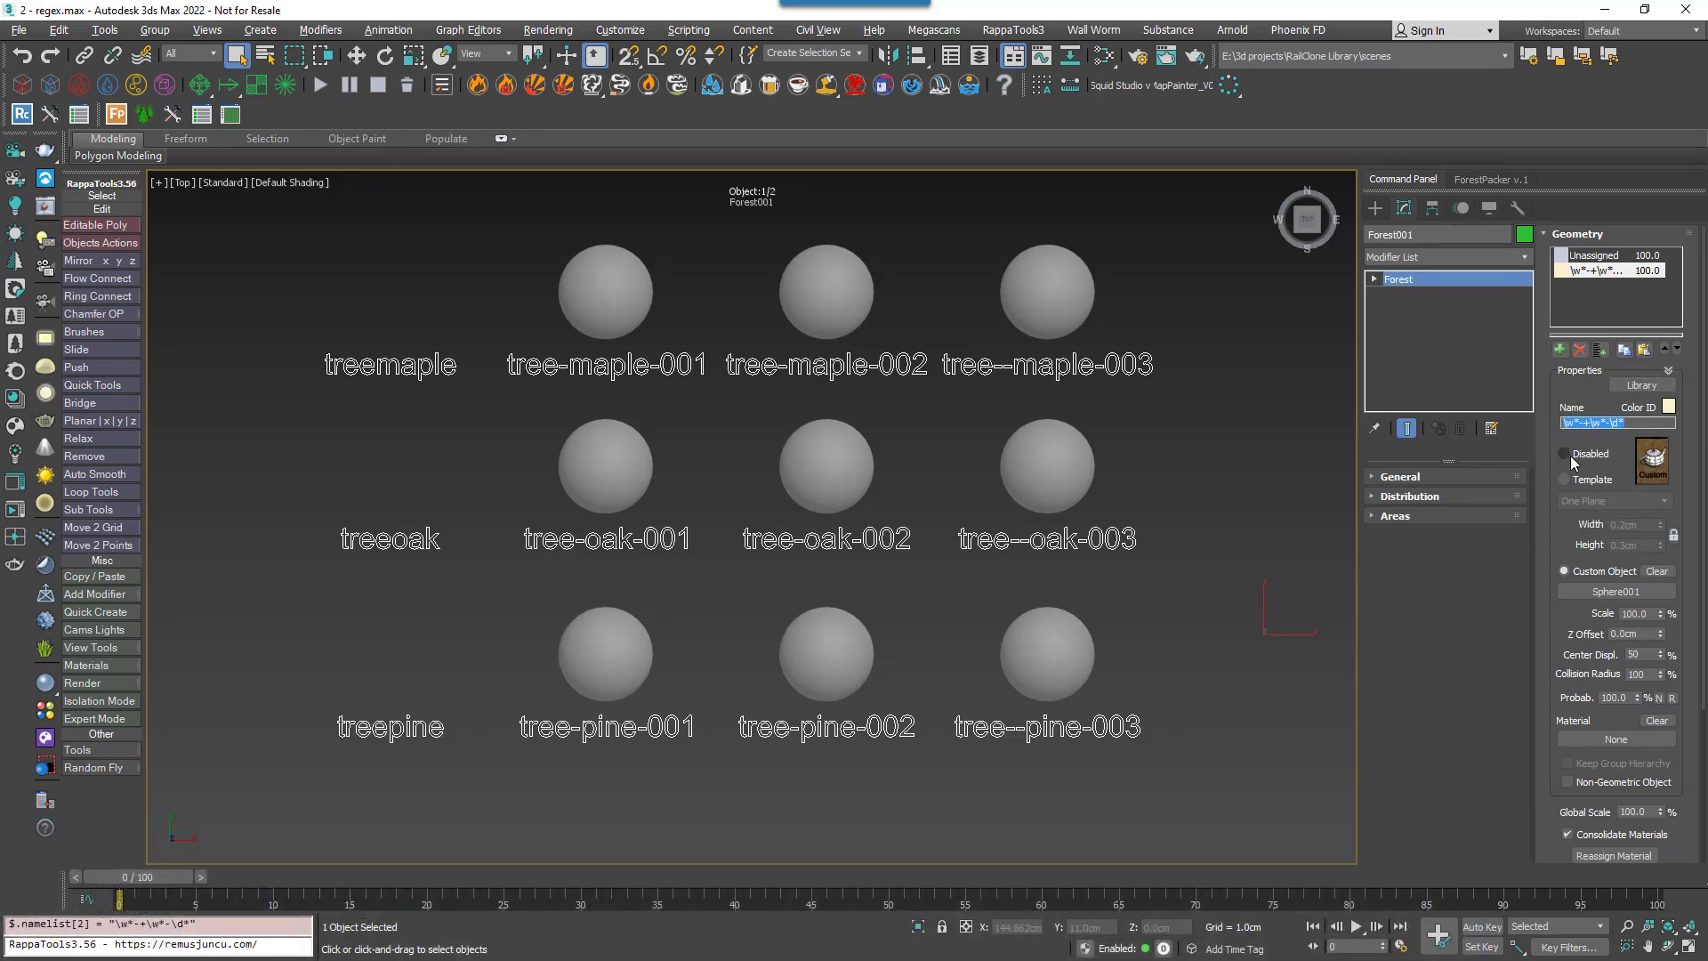
key(BackSpace)
text(.*[2-3])
key(Return)
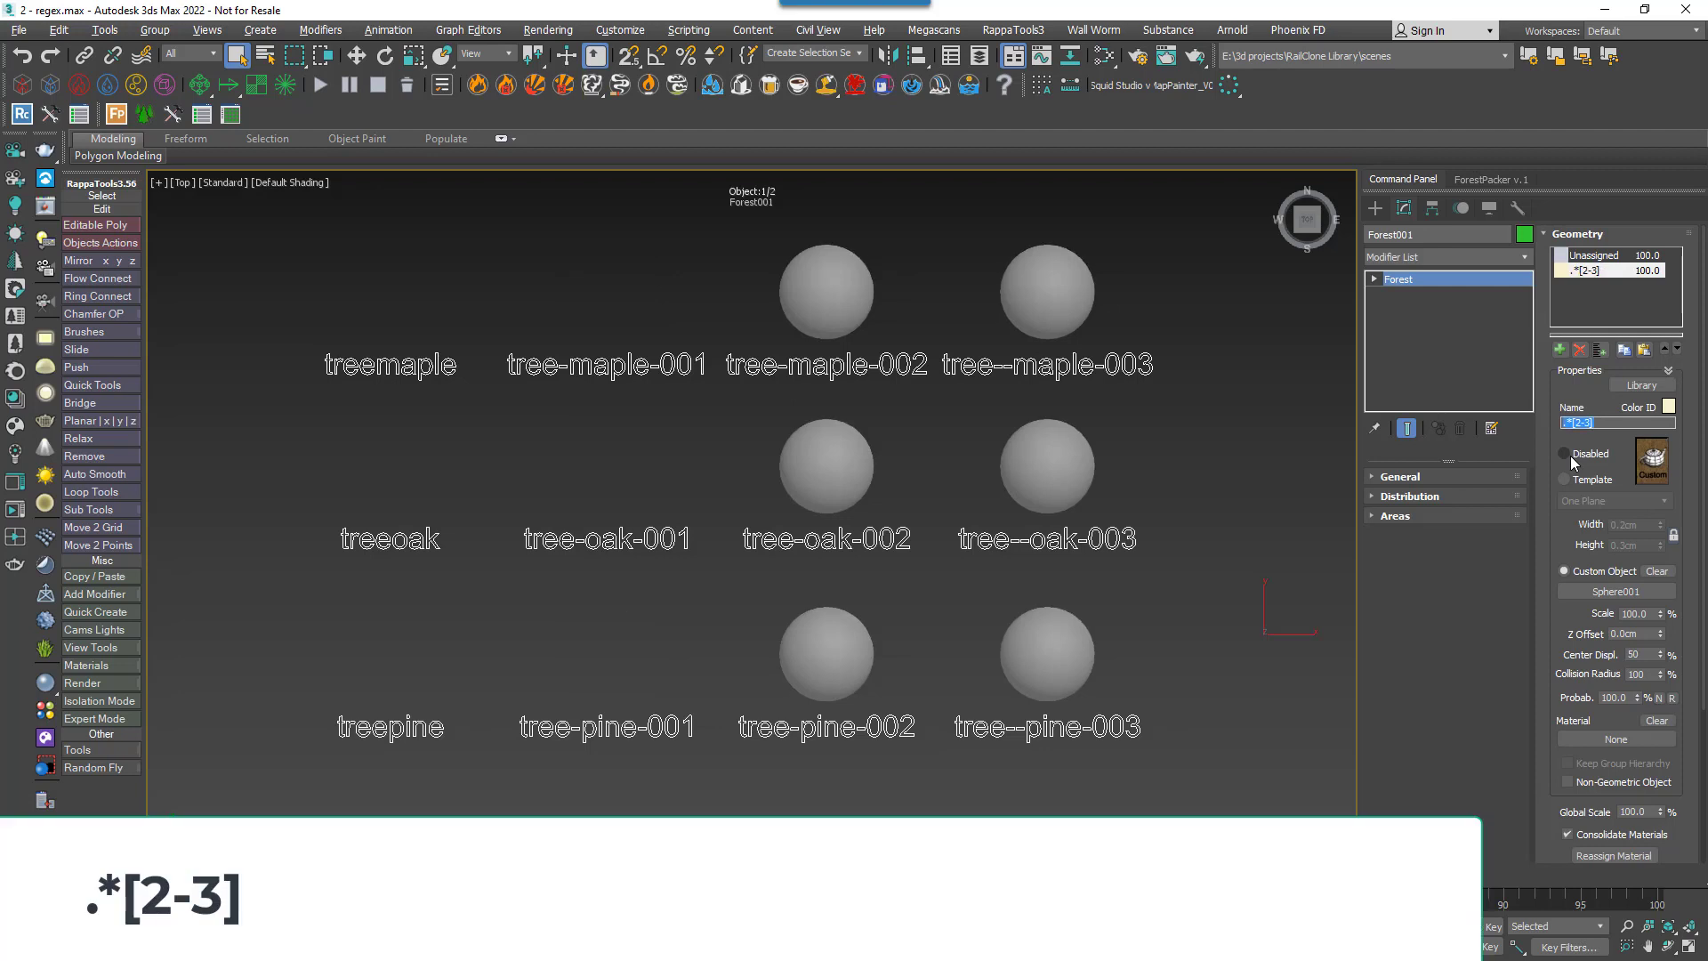
- Change the pattern to .*[^3], excluding markers ending in 003
key(Right)
key(Left)
key(Left)
key(BackSpace)
key(BackSpace)
text(^)
key(Return)
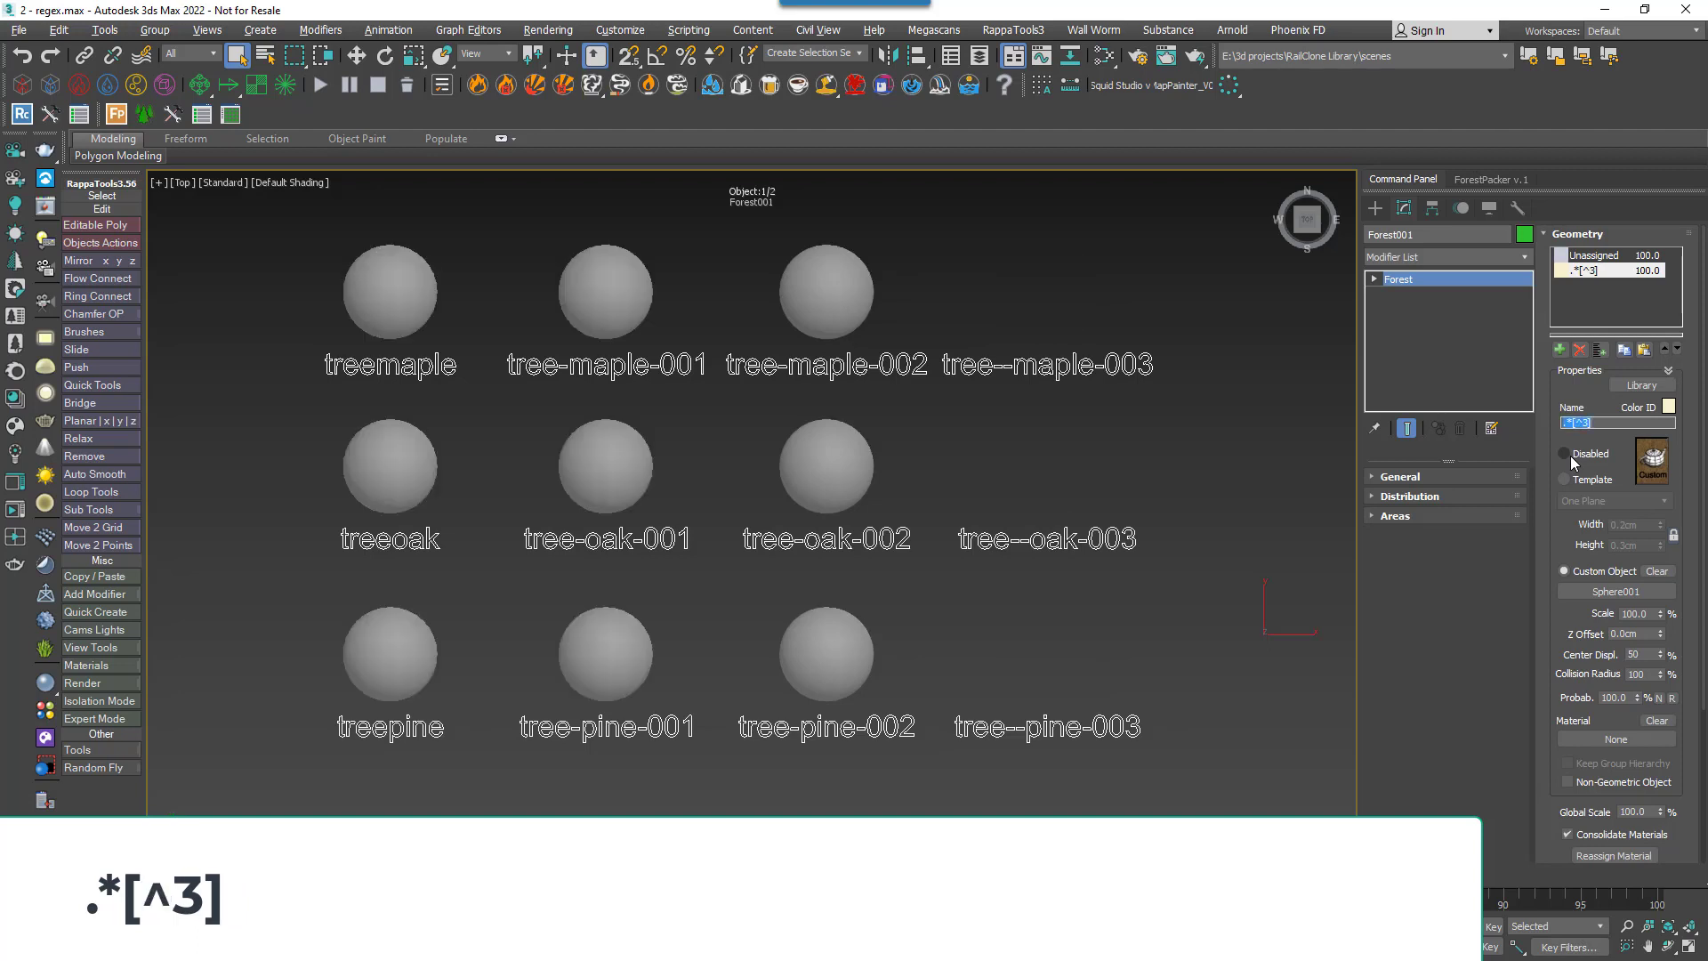